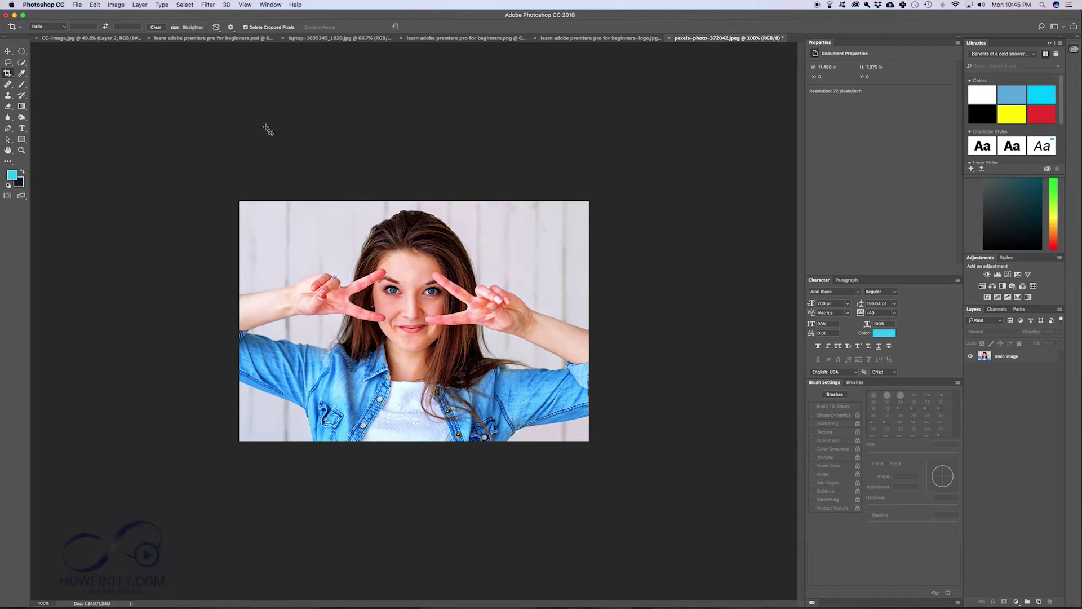
Select the main image layer of the portrait.
{"action": "left_click", "coordinate": [207, 5]}
{"action": "left_click", "coordinate": [208, 4]}
{"action": "left_click", "coordinate": [1026, 359]}
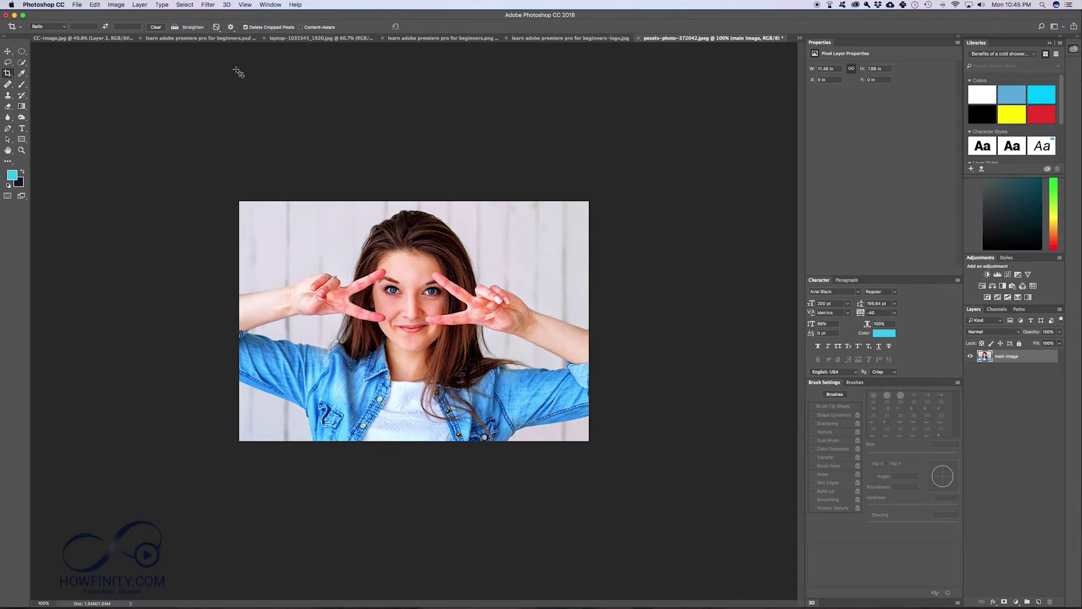
Browse the Filter menu and the Image > Adjustments list without choosing anything.
{"action": "left_click", "coordinate": [205, 4]}
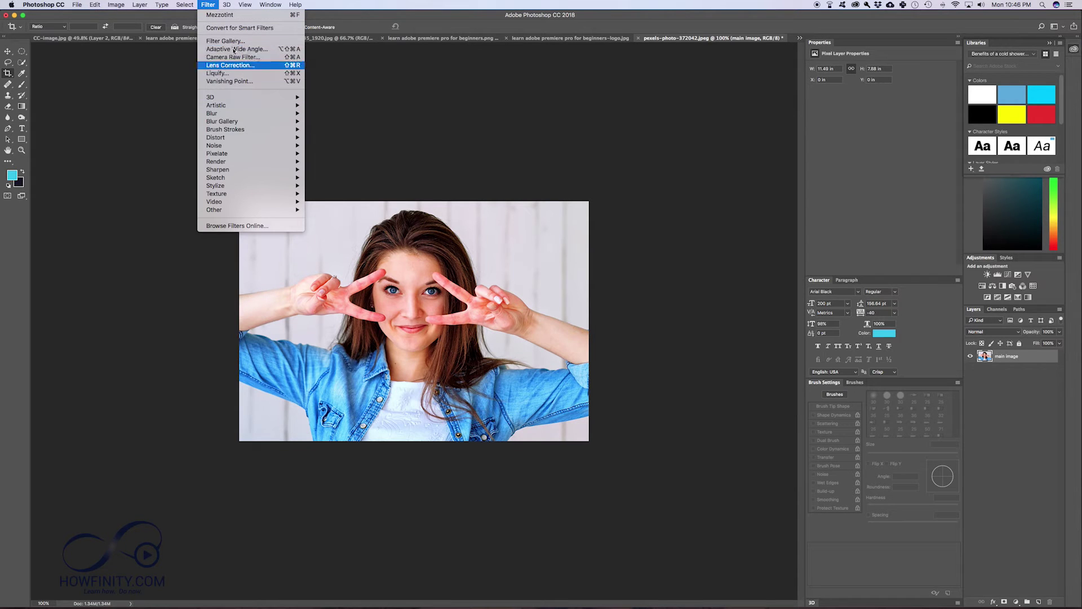
{"action": "mouse_move", "coordinate": [239, 137]}
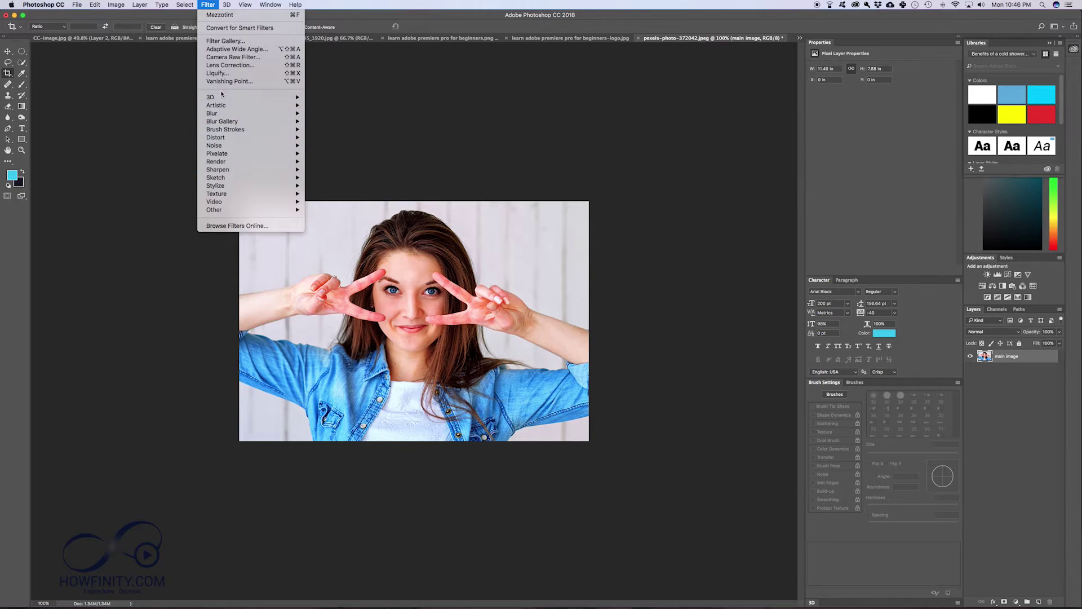
{"action": "mouse_move", "coordinate": [117, 5]}
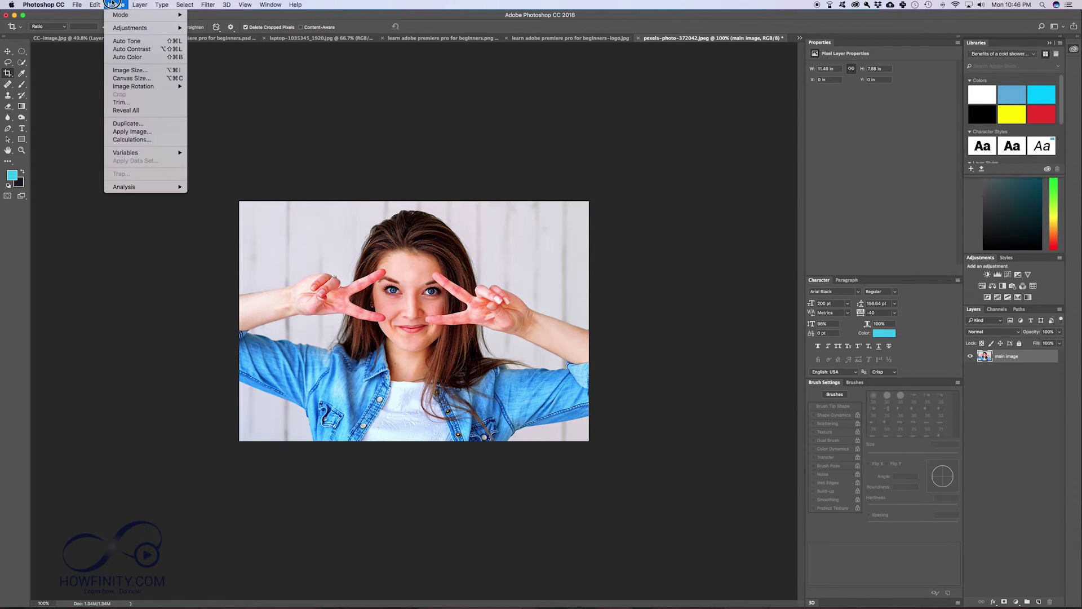
{"action": "mouse_move", "coordinate": [120, 31]}
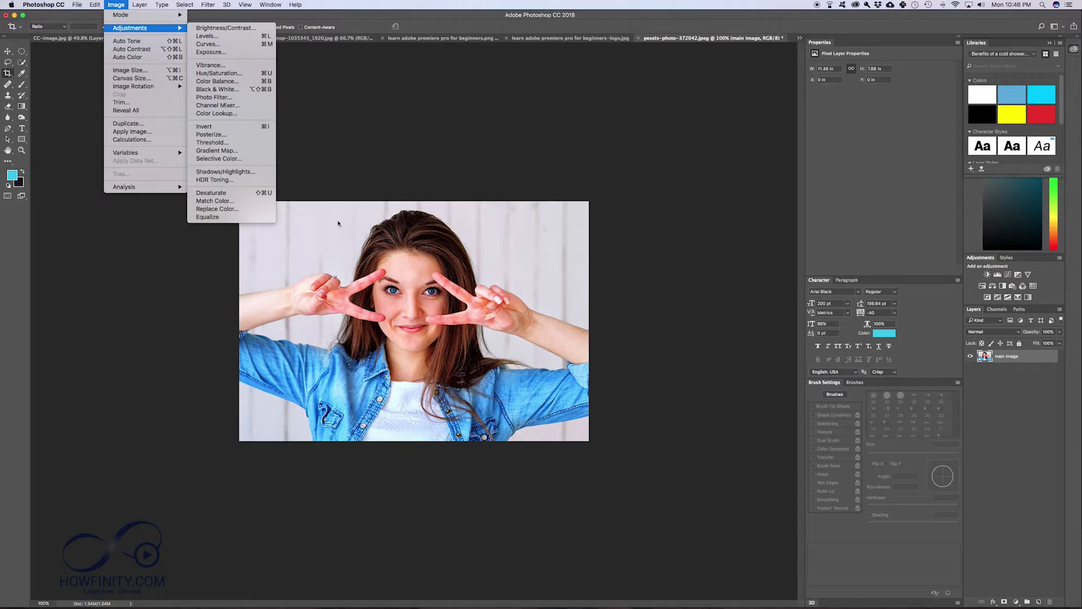
{"action": "left_click", "coordinate": [241, 36]}
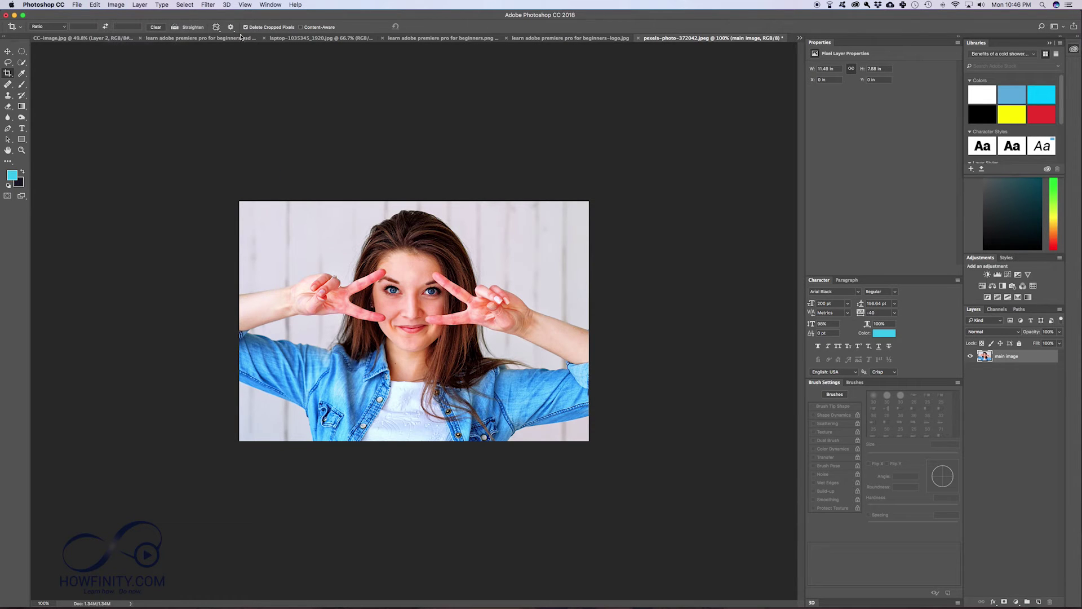
Open Filter > Artistic > Colored Pencil to preview it on the portrait.
{"action": "left_click", "coordinate": [209, 6]}
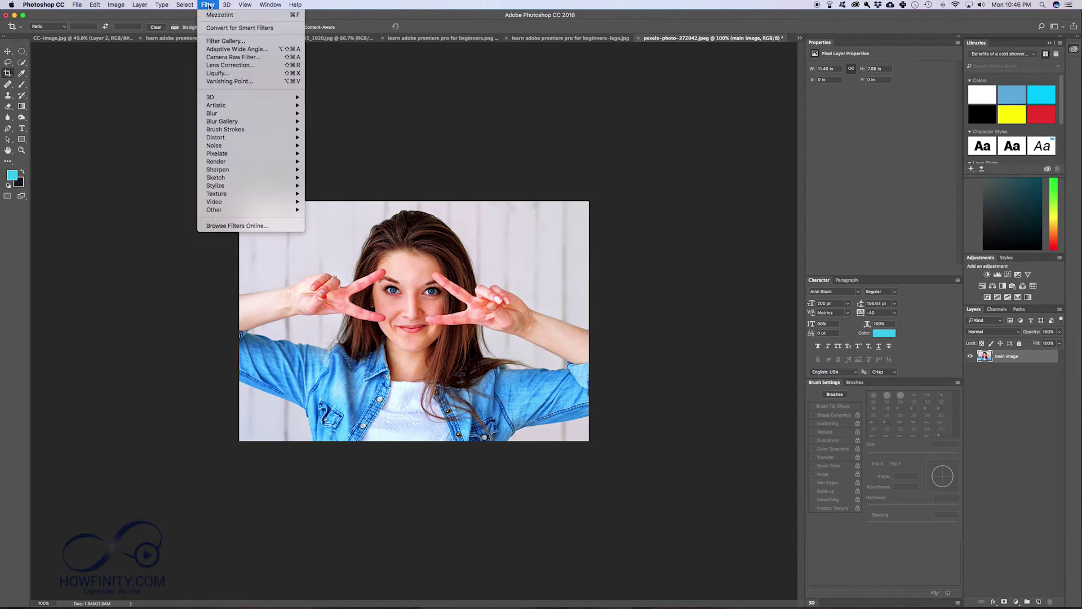
{"action": "left_click", "coordinate": [210, 7]}
{"action": "left_click", "coordinate": [210, 5]}
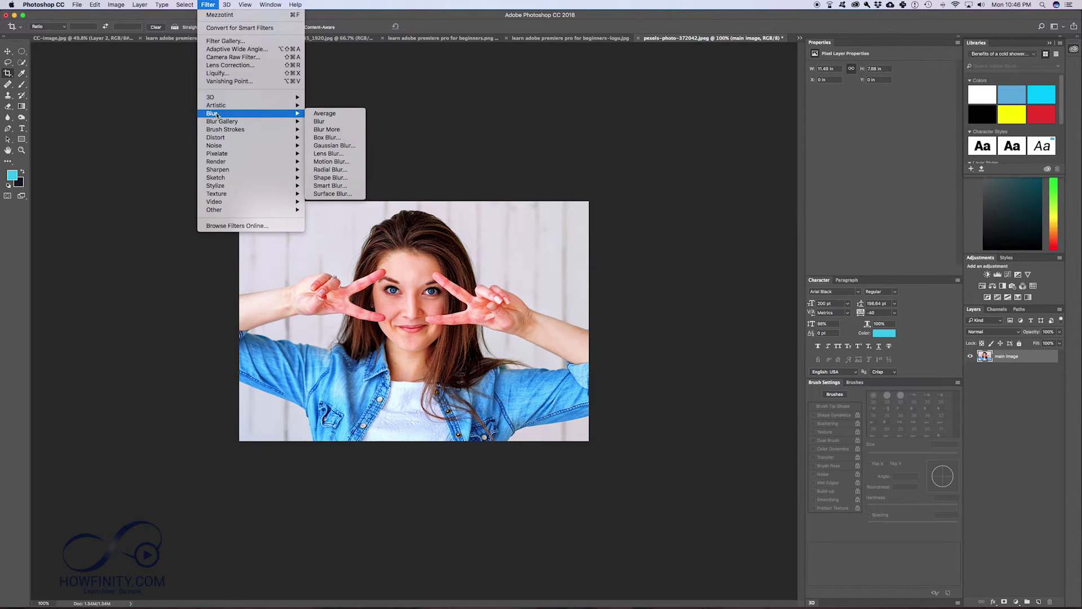
{"action": "mouse_move", "coordinate": [234, 105]}
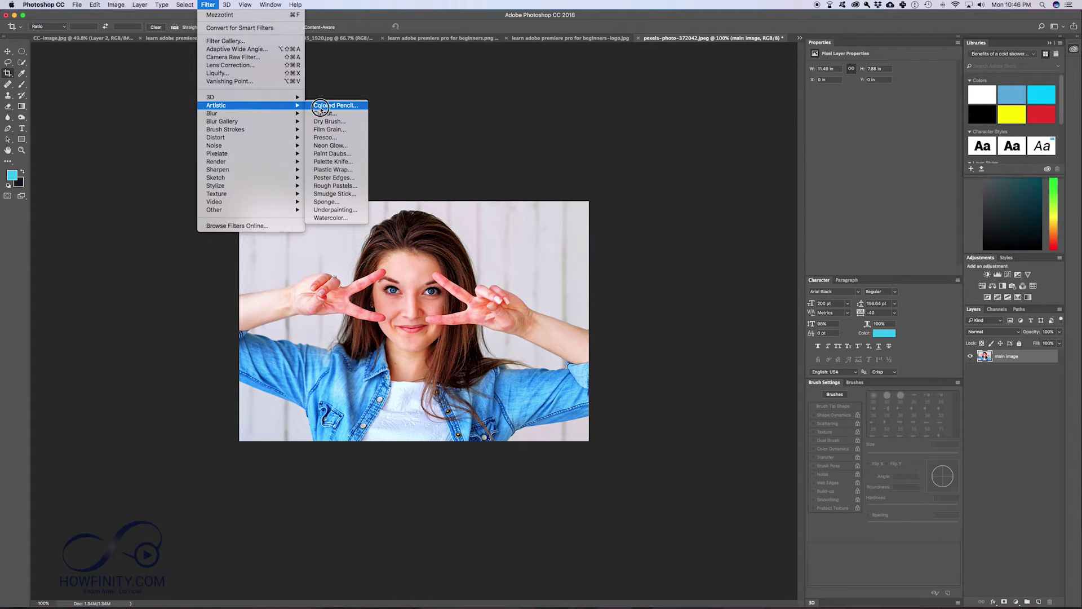
{"action": "left_click", "coordinate": [322, 107]}
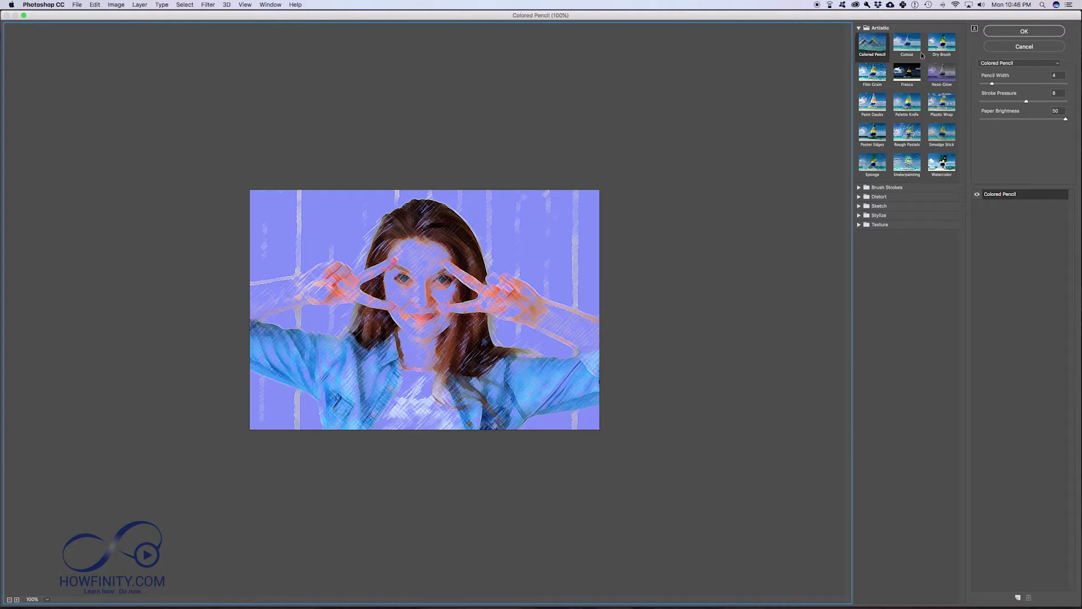
Widen the Colored Pencil strokes, lower paper brightness to 30, then preview Cutout and Dry Brush.
{"action": "left_click", "coordinate": [873, 52]}
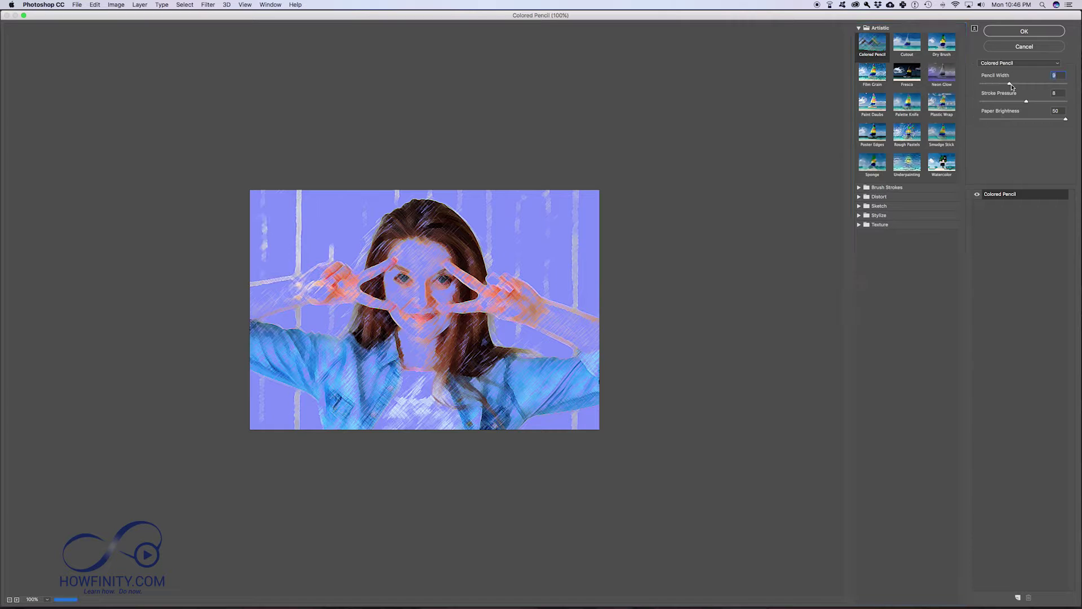
{"action": "mouse_move", "coordinate": [991, 84]}
{"action": "left_mouse_down"}
{"action": "mouse_move", "coordinate": [1014, 84]}
{"action": "mouse_move", "coordinate": [1013, 102]}
{"action": "left_mouse_up"}
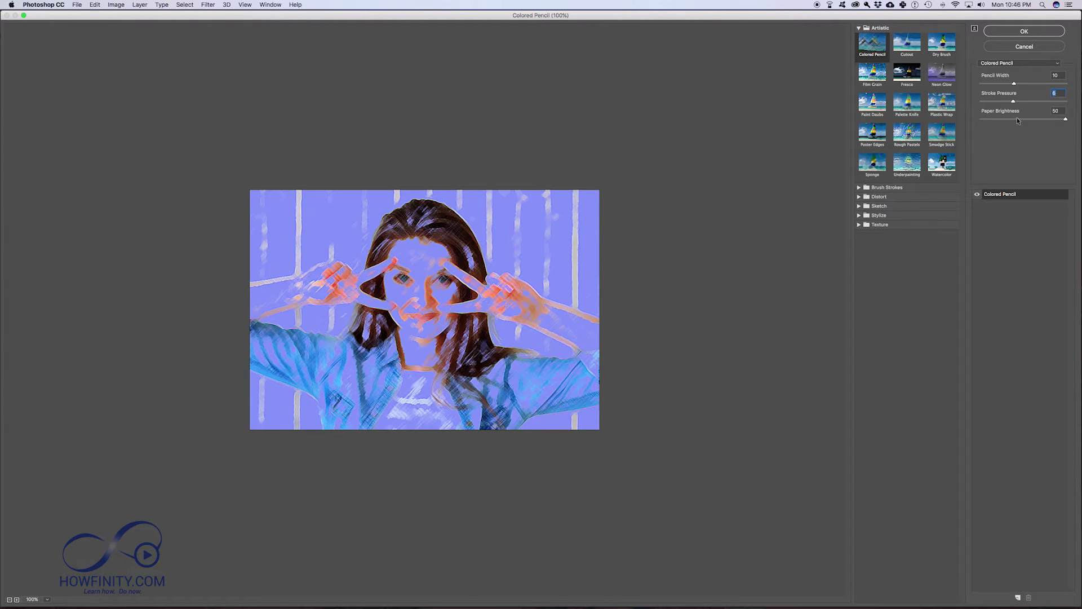
{"action": "left_click", "coordinate": [1032, 119]}
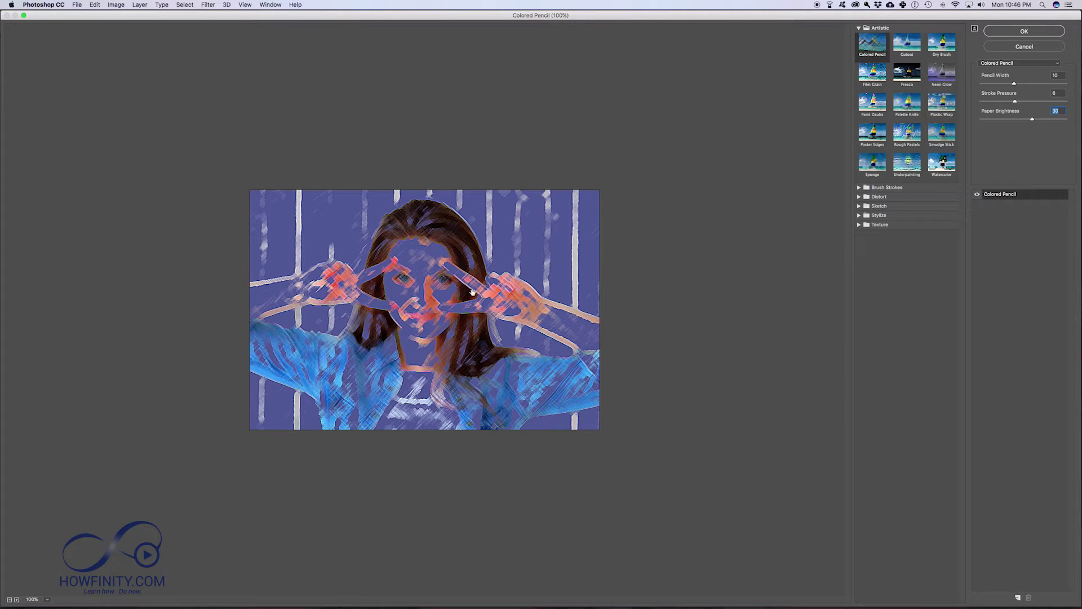
{"action": "left_click", "coordinate": [908, 44]}
{"action": "left_click", "coordinate": [943, 49]}
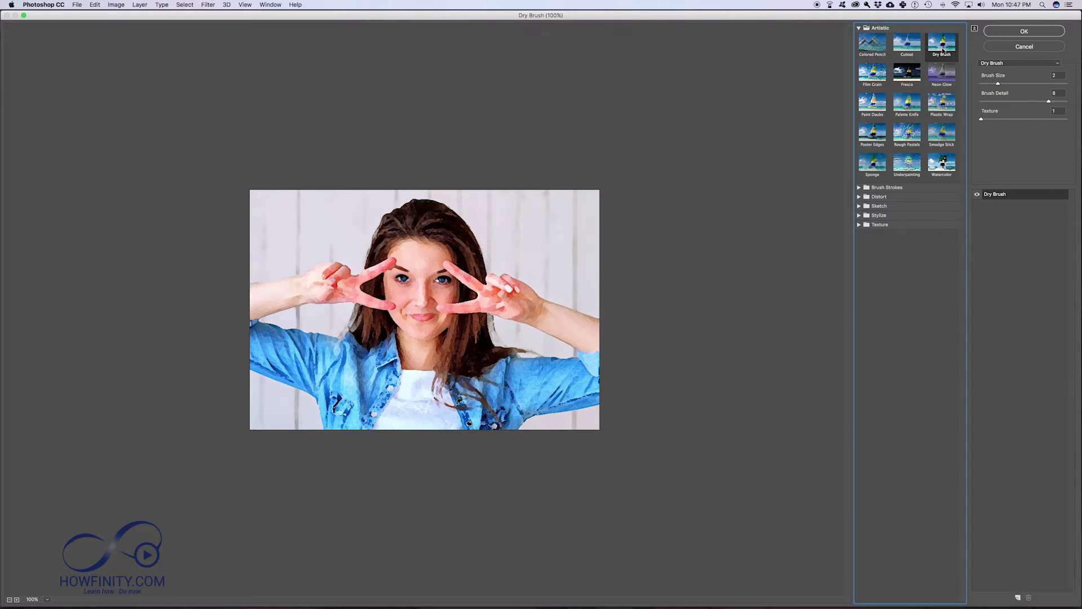
Set Dry Brush detail to 3 and brush size to 1, then preview Film Grain with grain 0.
{"action": "left_click", "coordinate": [1002, 101]}
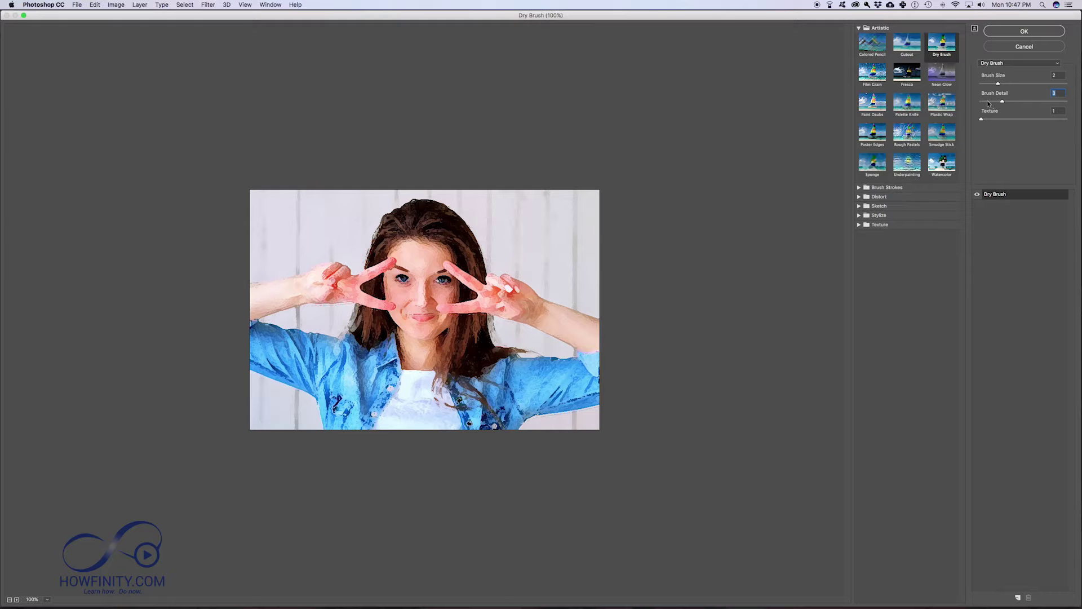
{"action": "left_click_drag", "start_coordinate": [997, 83], "coordinate": [985, 84]}
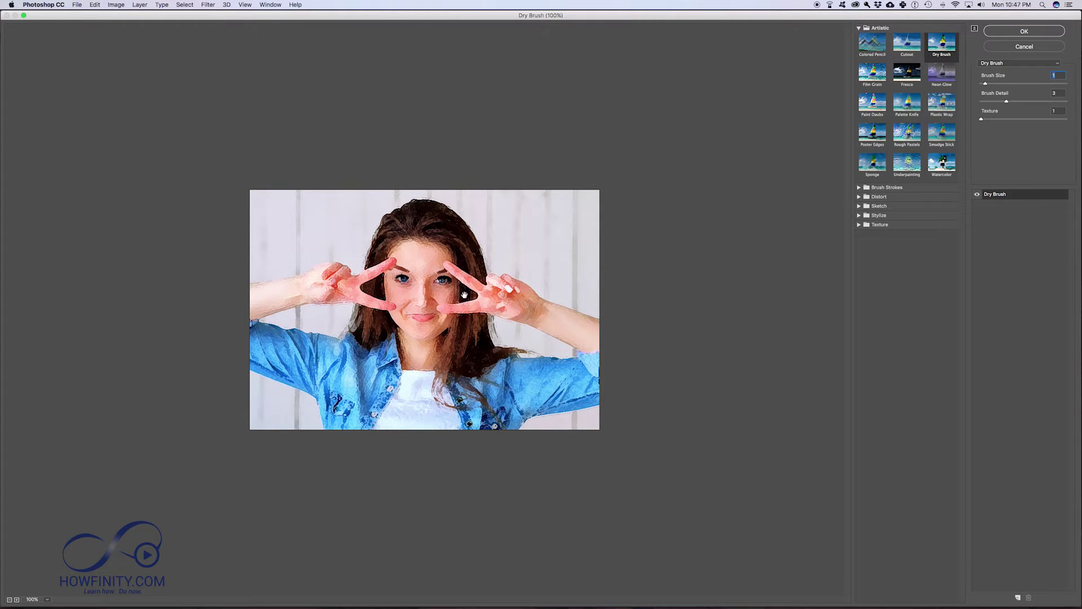
{"action": "left_click", "coordinate": [879, 71]}
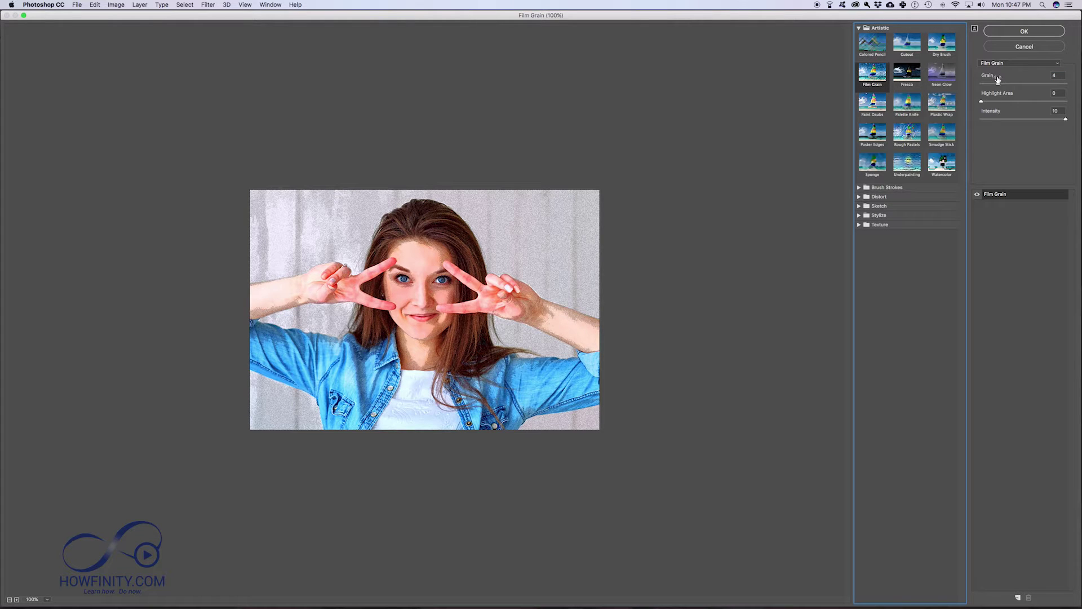
{"action": "left_click_drag", "start_coordinate": [998, 84], "coordinate": [989, 121]}
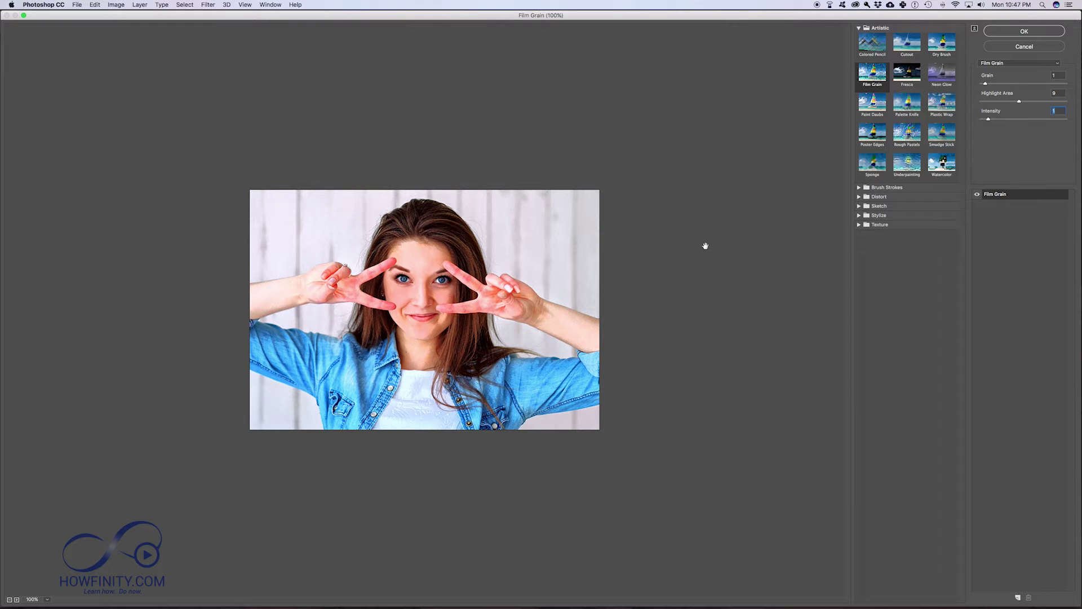
Preview Poster Edges, Underpainting, Sponge and Neon Glow, then cancel the Filter Gallery.
{"action": "left_click", "coordinate": [878, 144]}
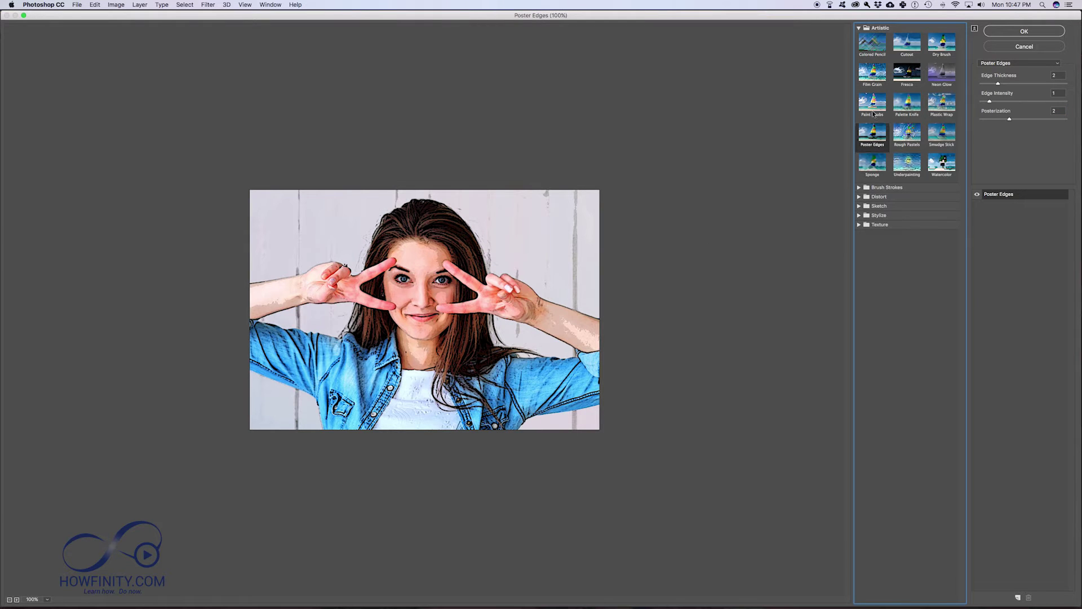
{"action": "left_click", "coordinate": [941, 163]}
{"action": "left_click", "coordinate": [906, 163]}
{"action": "left_click", "coordinate": [874, 169]}
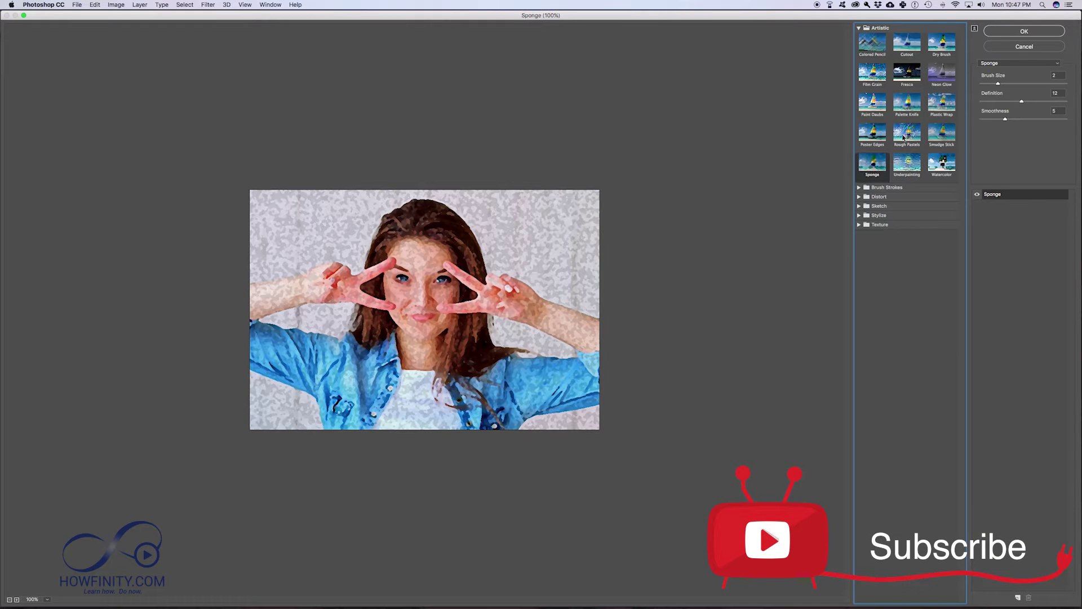
{"action": "left_click", "coordinate": [941, 80]}
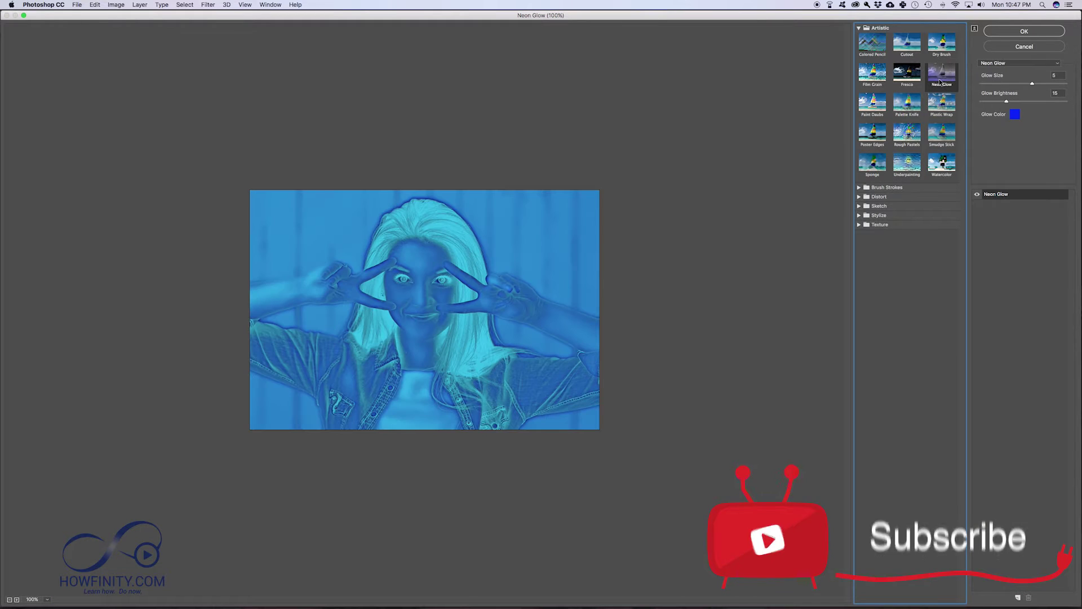
{"action": "left_click", "coordinate": [1027, 49]}
Apply Filter > Sharpen > Sharpen to the portrait.
{"action": "left_click", "coordinate": [208, 5]}
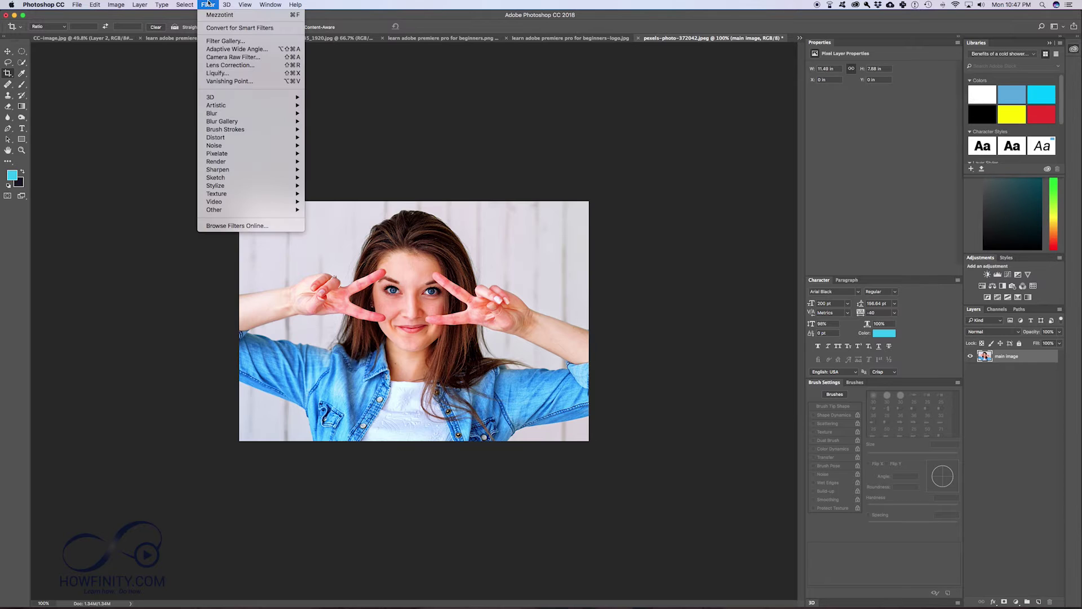
{"action": "mouse_move", "coordinate": [244, 105]}
{"action": "left_click", "coordinate": [207, 3]}
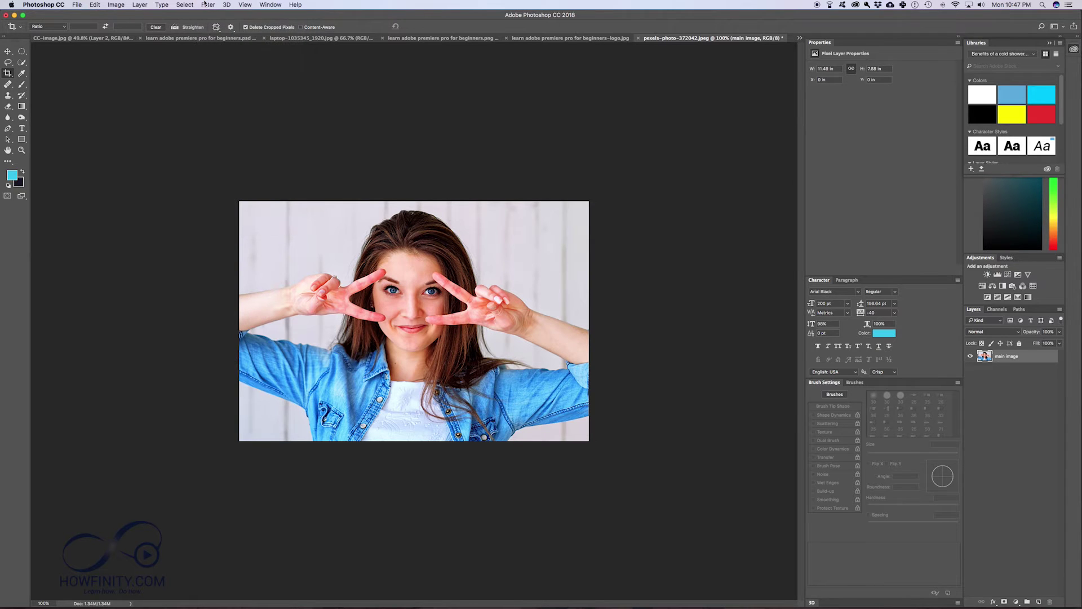
{"action": "left_click", "coordinate": [207, 4]}
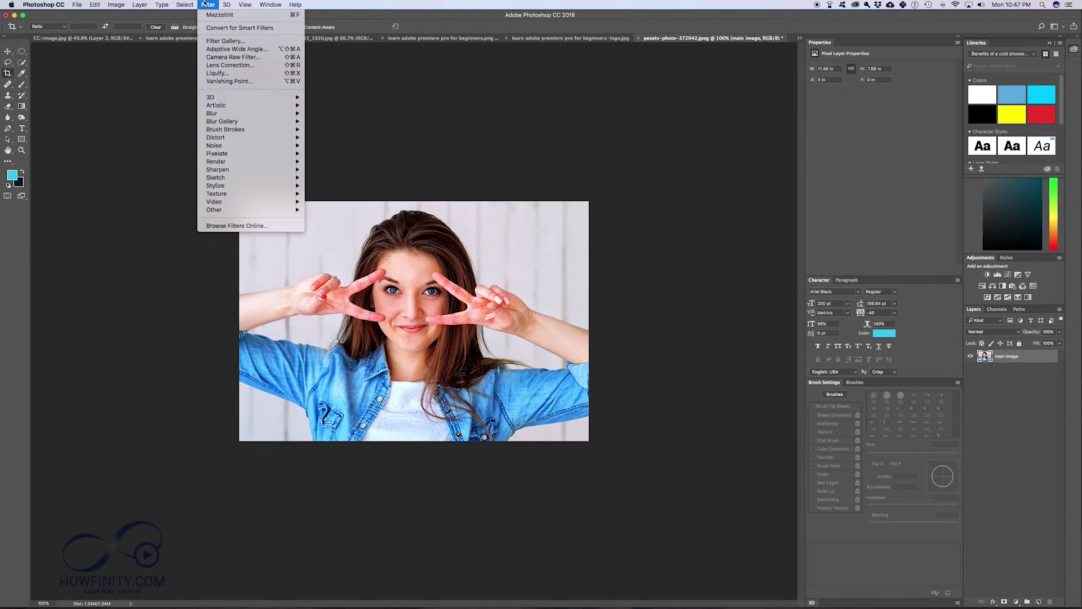
{"action": "mouse_move", "coordinate": [220, 170]}
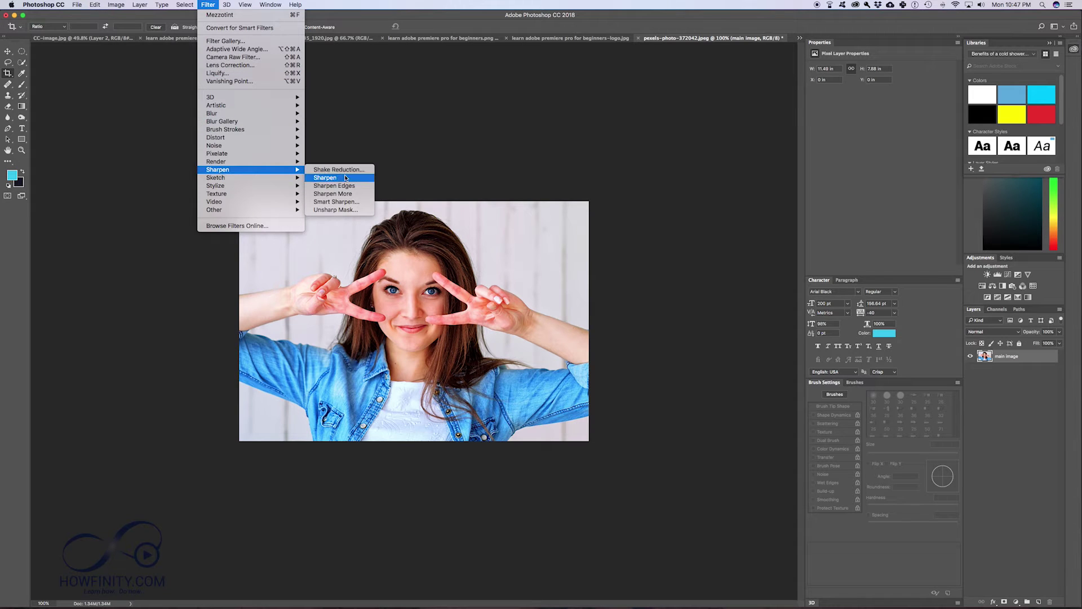
{"action": "left_click", "coordinate": [330, 179]}
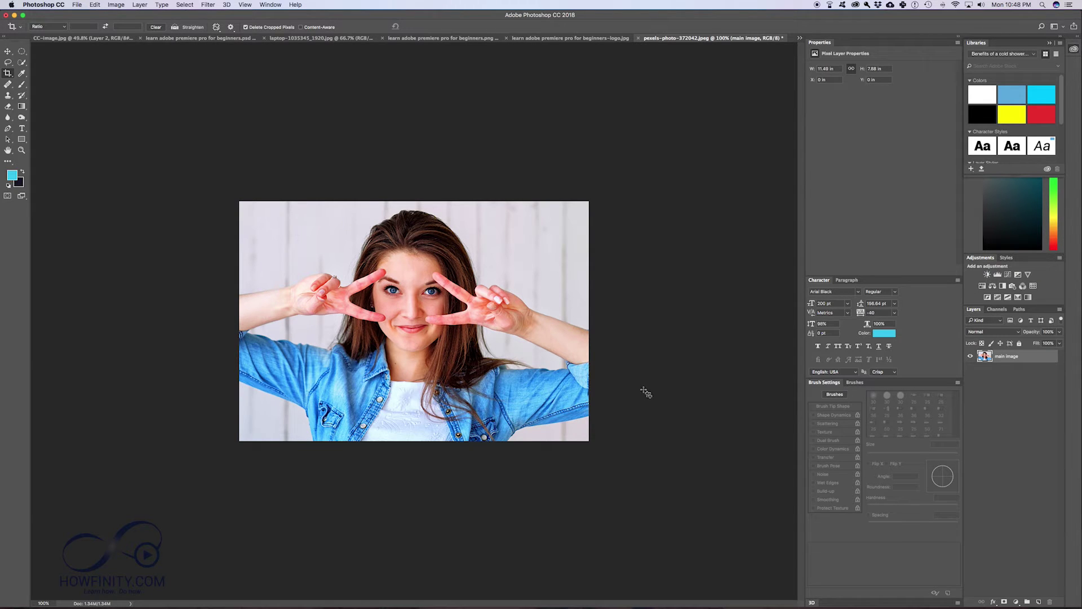
Zoom the photo to 200%, apply Sharpen again, and switch to the Move tool.
{"action": "key", "text": "super+equal"}
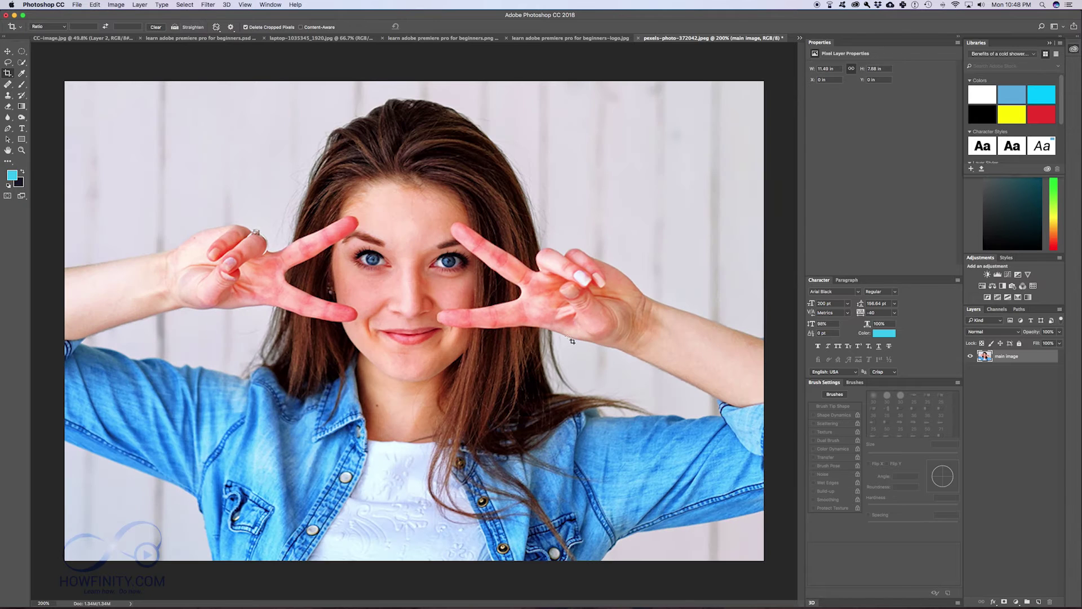
{"action": "left_click", "coordinate": [208, 4]}
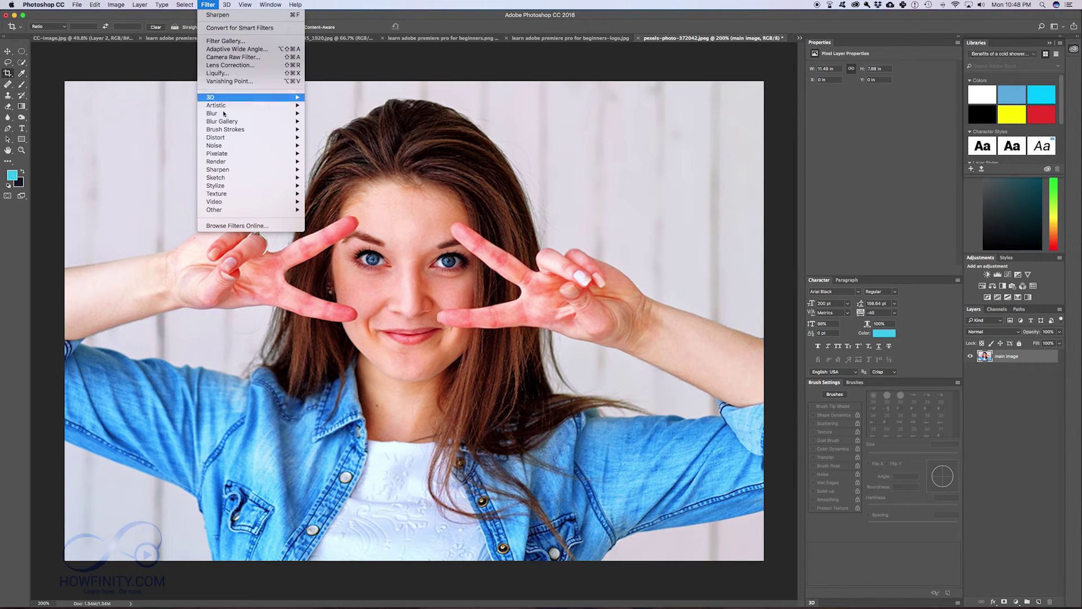
{"action": "mouse_move", "coordinate": [270, 173]}
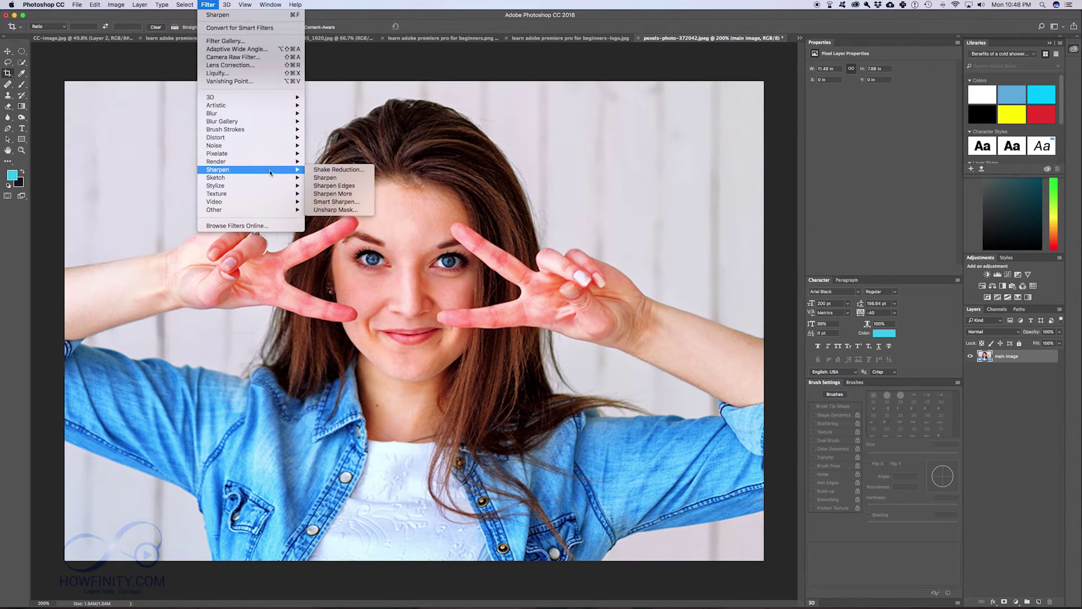
{"action": "left_click", "coordinate": [337, 178]}
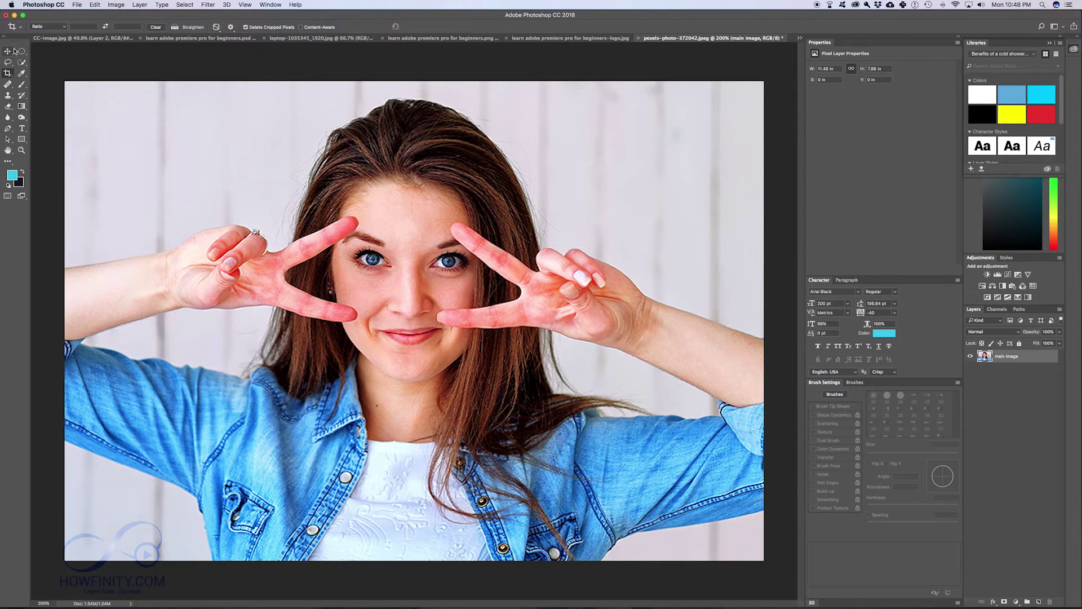
{"action": "key", "text": "v"}
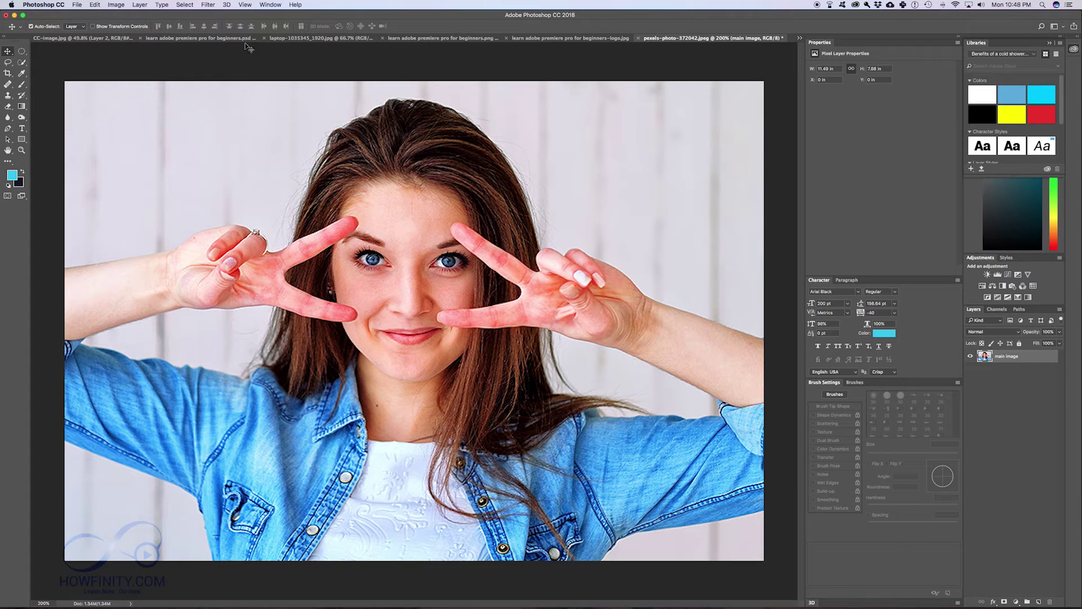
{"action": "left_click", "coordinate": [209, 5]}
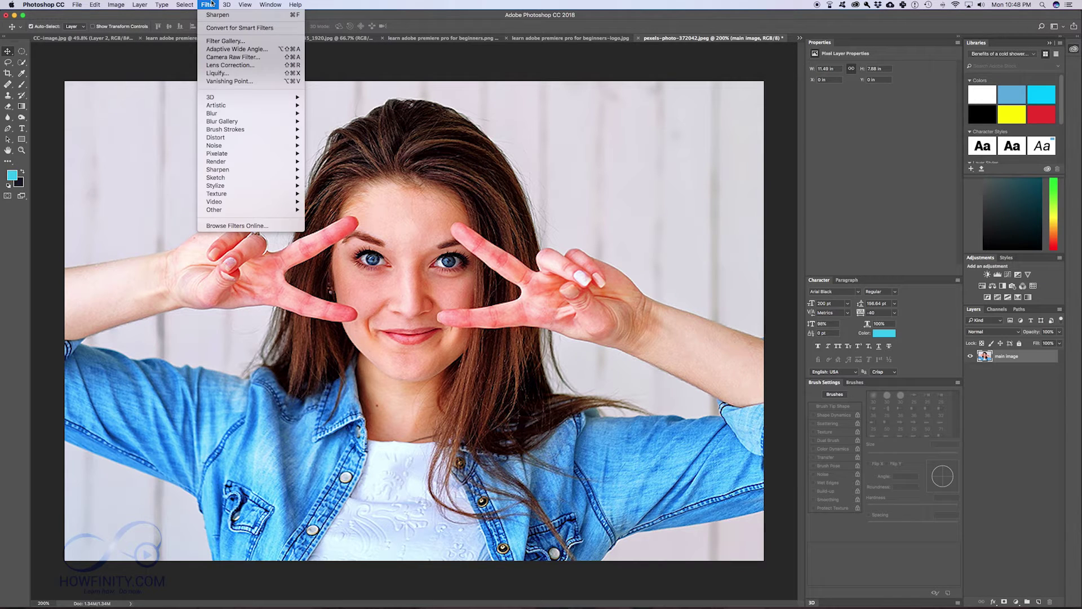
Apply a Gaussian Blur with a radius of about 4 pixels to the portrait.
{"action": "mouse_move", "coordinate": [235, 173]}
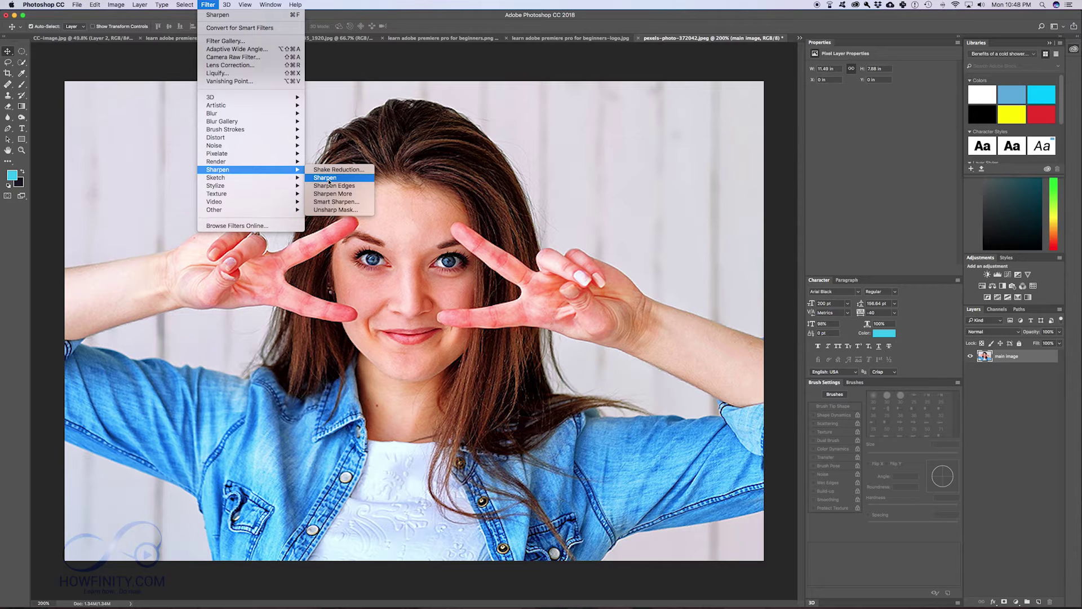
{"action": "mouse_move", "coordinate": [232, 114]}
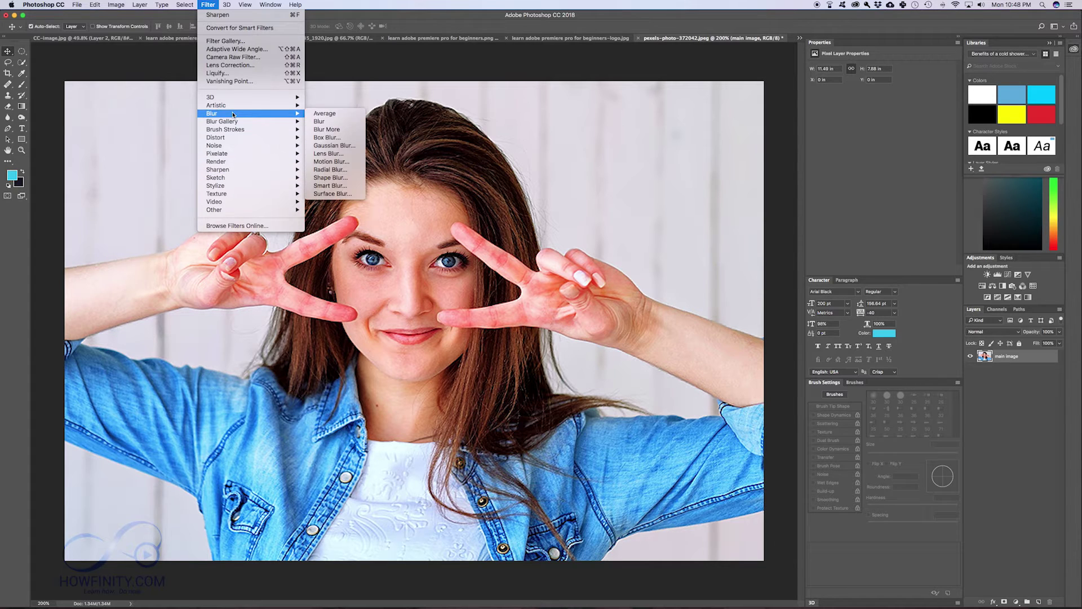
{"action": "left_click", "coordinate": [334, 146]}
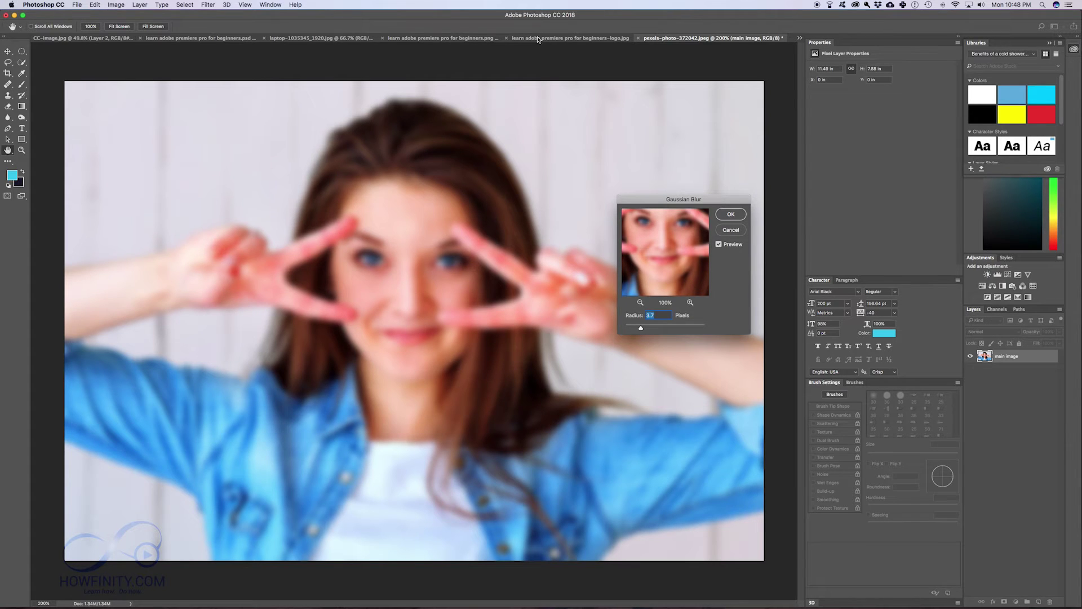
{"action": "type", "text": "4"}
{"action": "key", "text": "Tab"}
{"action": "mouse_move", "coordinate": [644, 325]}
{"action": "left_mouse_down"}
{"action": "mouse_move", "coordinate": [625, 328]}
{"action": "mouse_move", "coordinate": [658, 333]}
{"action": "mouse_move", "coordinate": [637, 331]}
{"action": "left_mouse_up"}
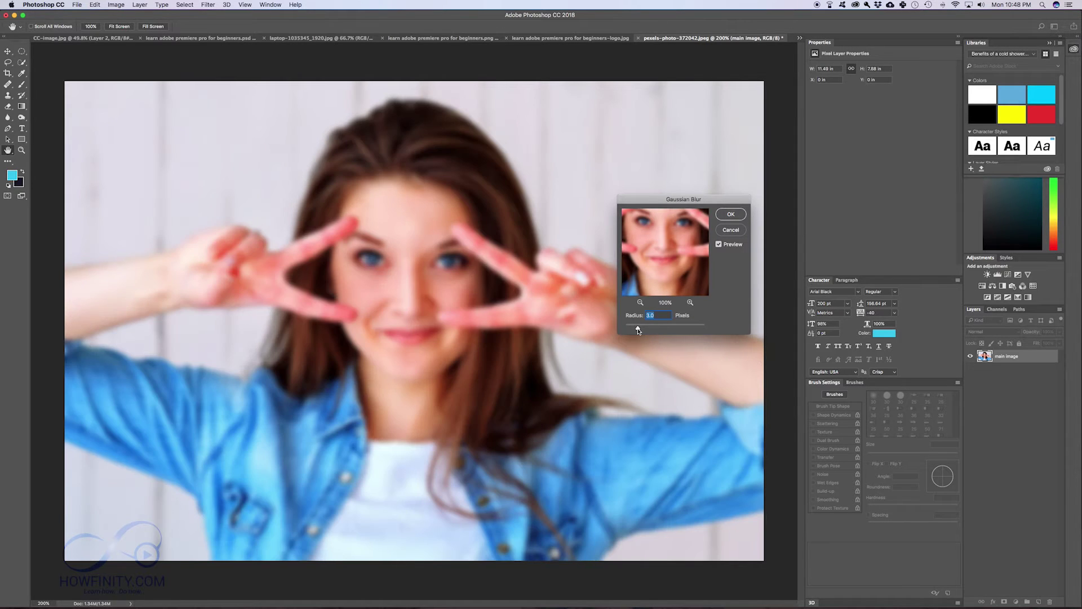
{"action": "left_click", "coordinate": [730, 215]}
{"action": "left_click", "coordinate": [565, 38]}
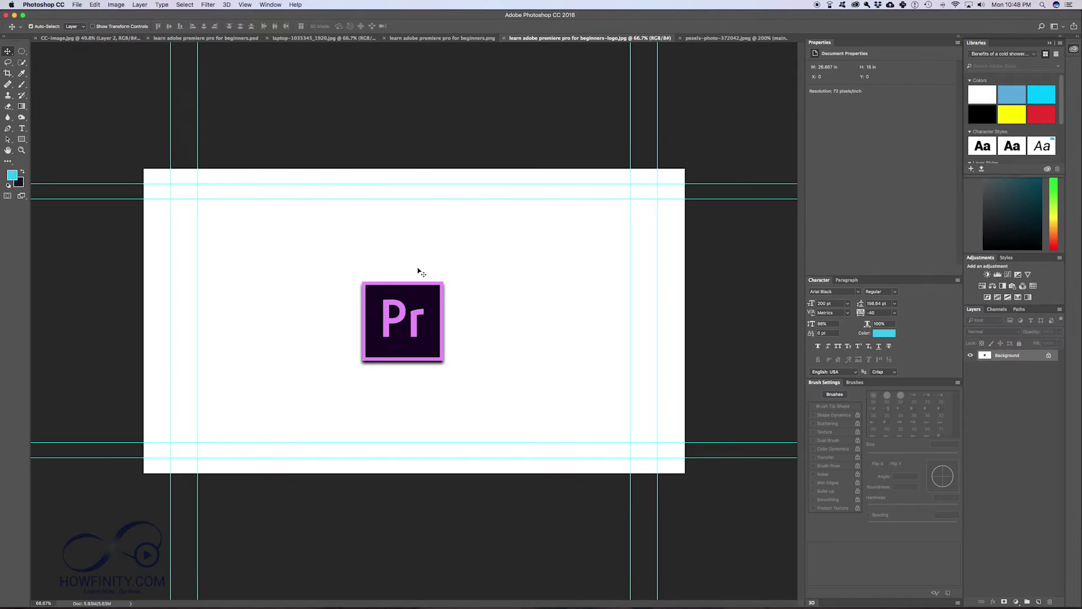
Close the logo JPG and drag the logo PNG layer into the portrait as a new layer.
{"action": "left_click", "coordinate": [502, 40]}
{"action": "left_click", "coordinate": [503, 38]}
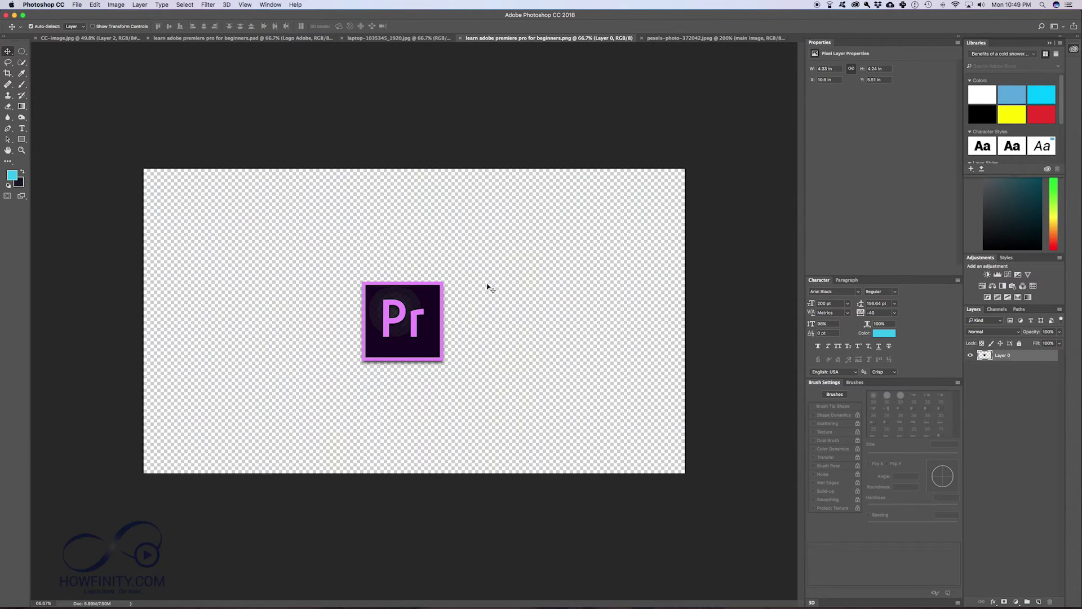
{"action": "left_click_drag", "start_coordinate": [1039, 357], "coordinate": [411, 285]}
{"action": "left_click_drag", "start_coordinate": [462, 221], "coordinate": [457, 277]}
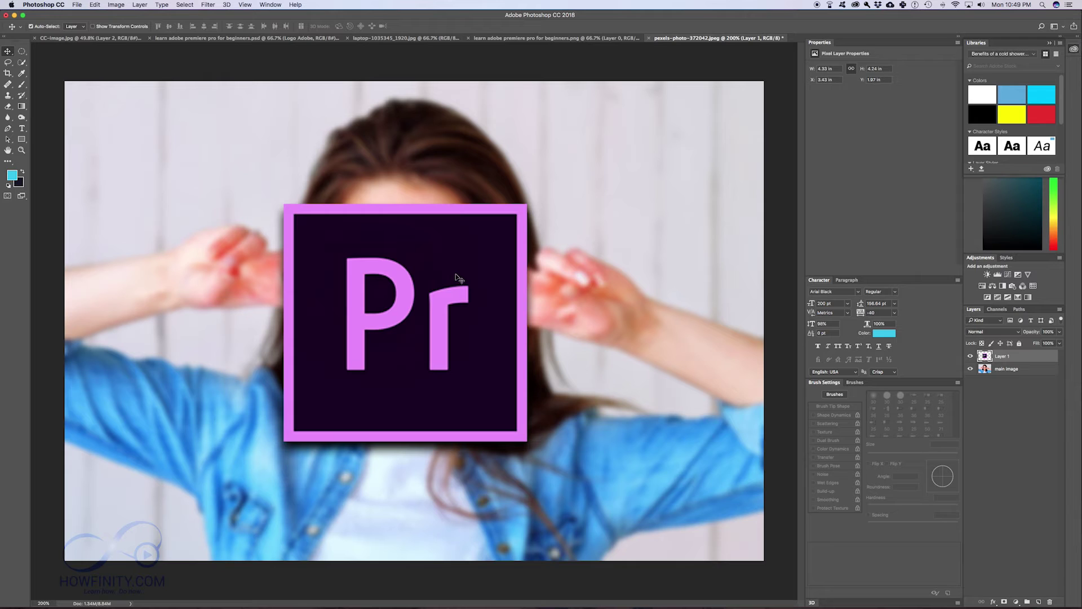
Scale the logo down with Free Transform and move it near the photo's bottom centre.
{"action": "key", "text": "ctrl+t"}
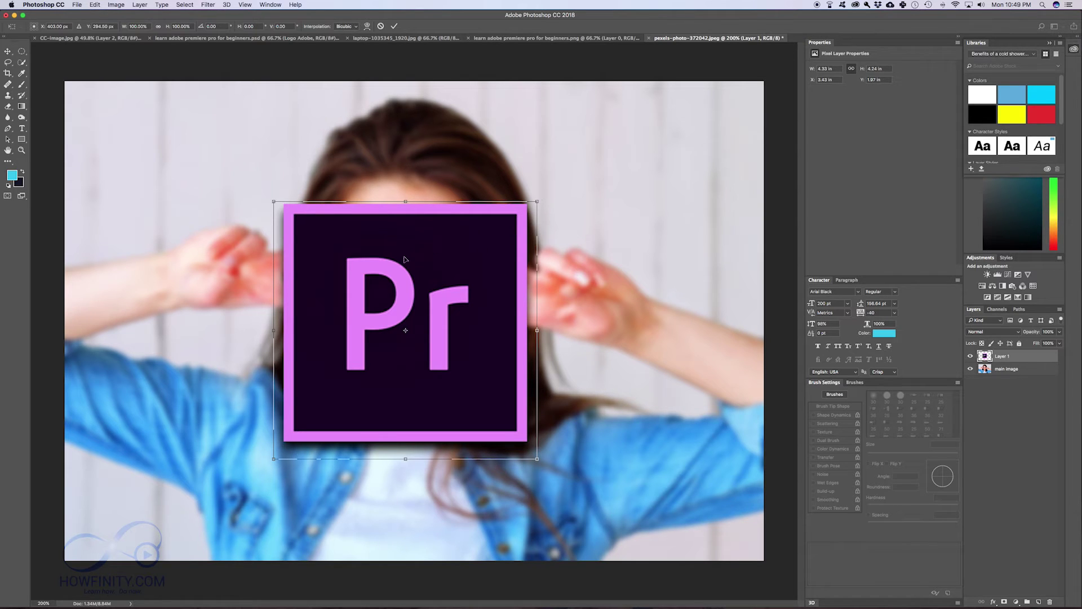
{"action": "left_click_drag", "start_coordinate": [540, 199], "coordinate": [396, 236]}
{"action": "left_click_drag", "start_coordinate": [662, 303], "coordinate": [407, 335]}
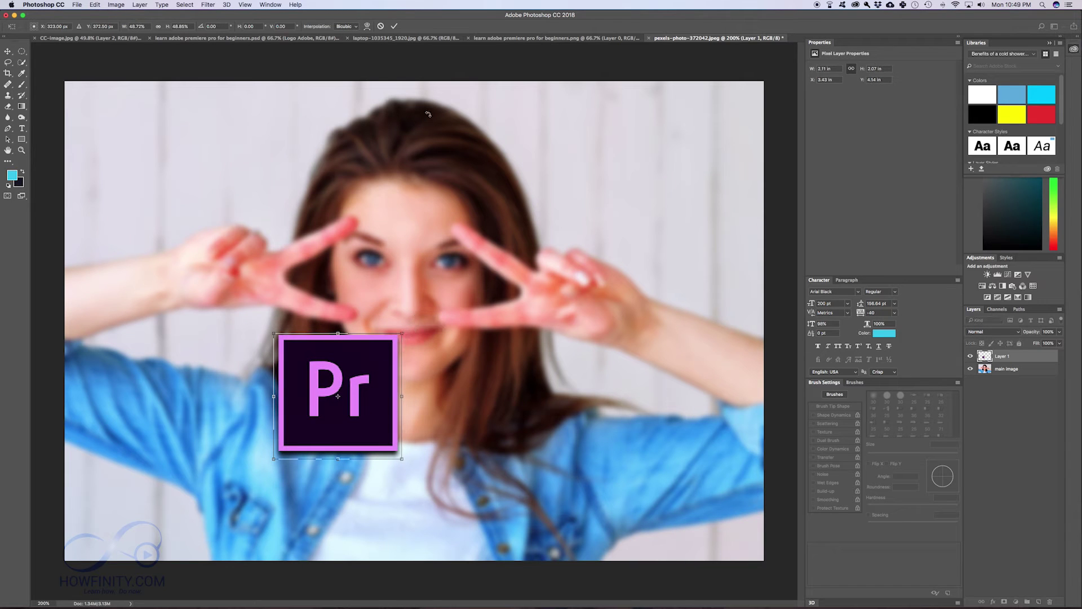
{"action": "left_click", "coordinate": [394, 26]}
{"action": "left_click_drag", "start_coordinate": [373, 360], "coordinate": [458, 456]}
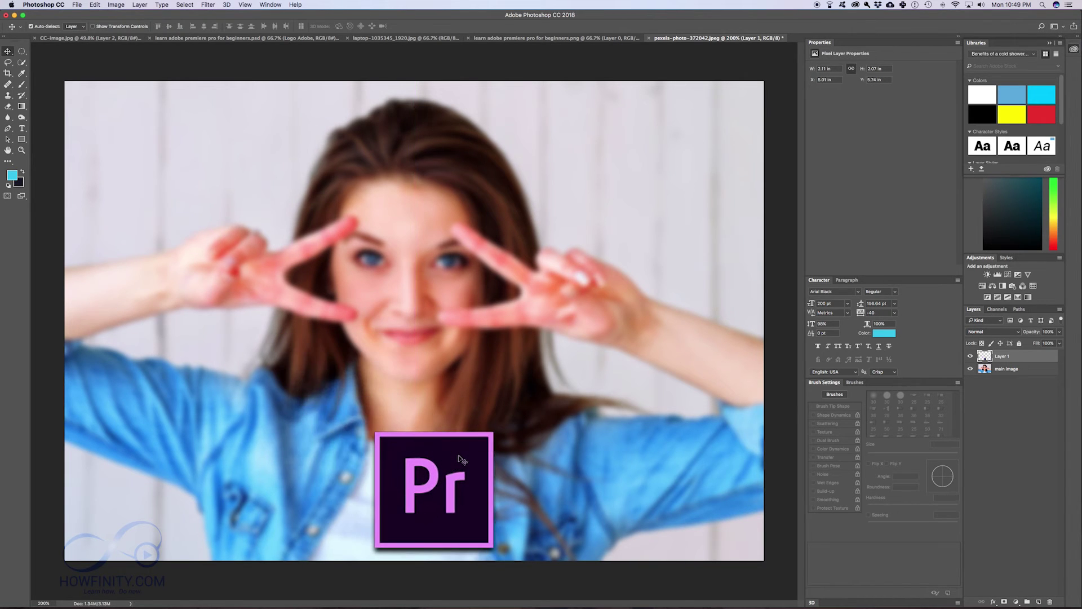
{"action": "left_click", "coordinate": [94, 4]}
Try rotating and stretching the logo, undo each, then resize it from a corner and commit.
{"action": "mouse_move", "coordinate": [126, 192]}
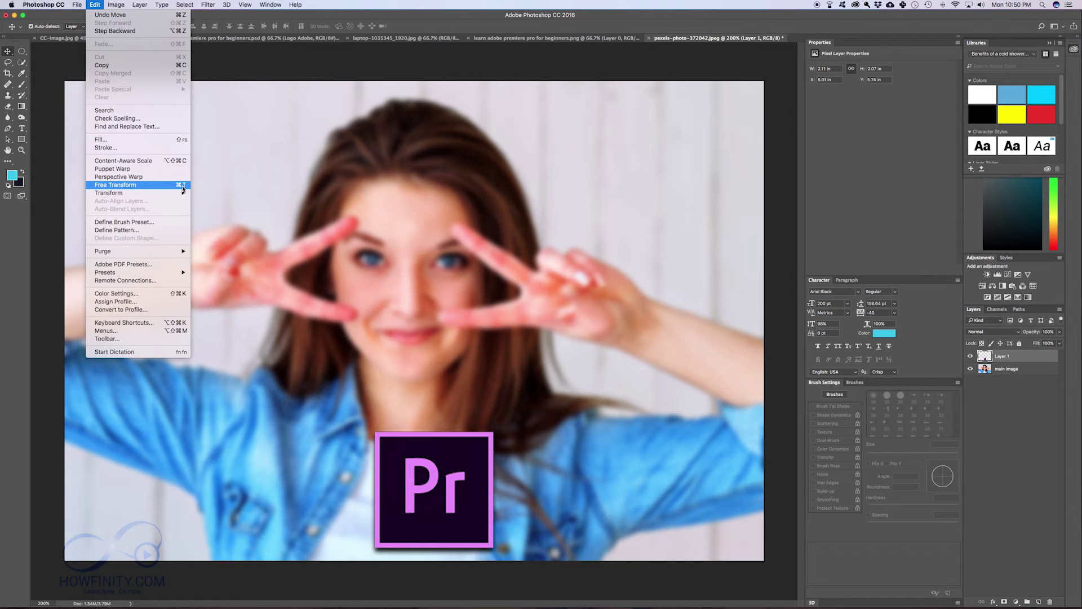
{"action": "left_click", "coordinate": [149, 186]}
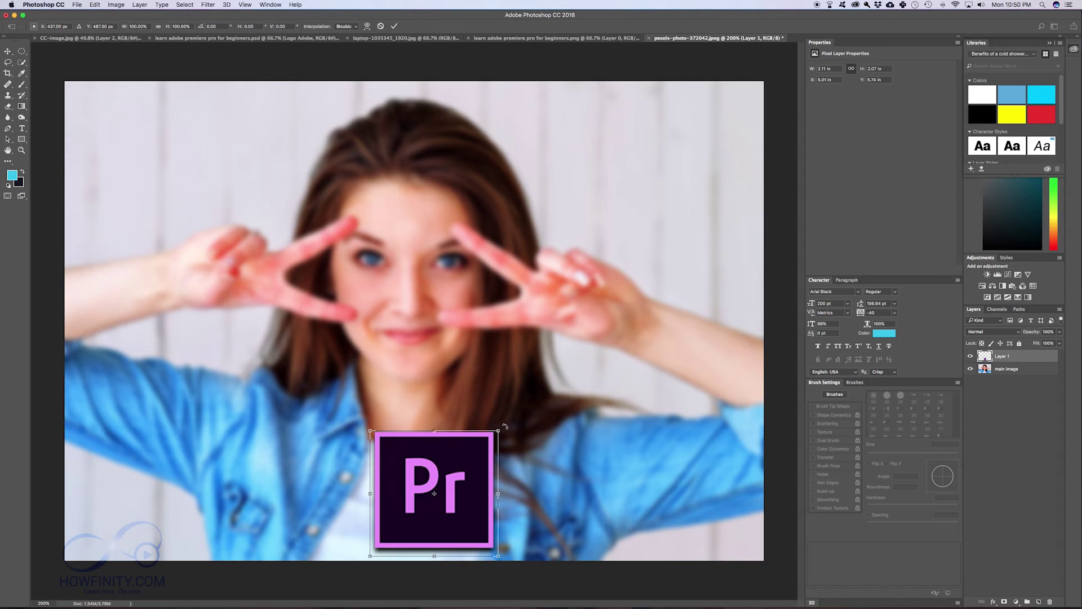
{"action": "left_click_drag", "start_coordinate": [505, 421], "coordinate": [423, 399]}
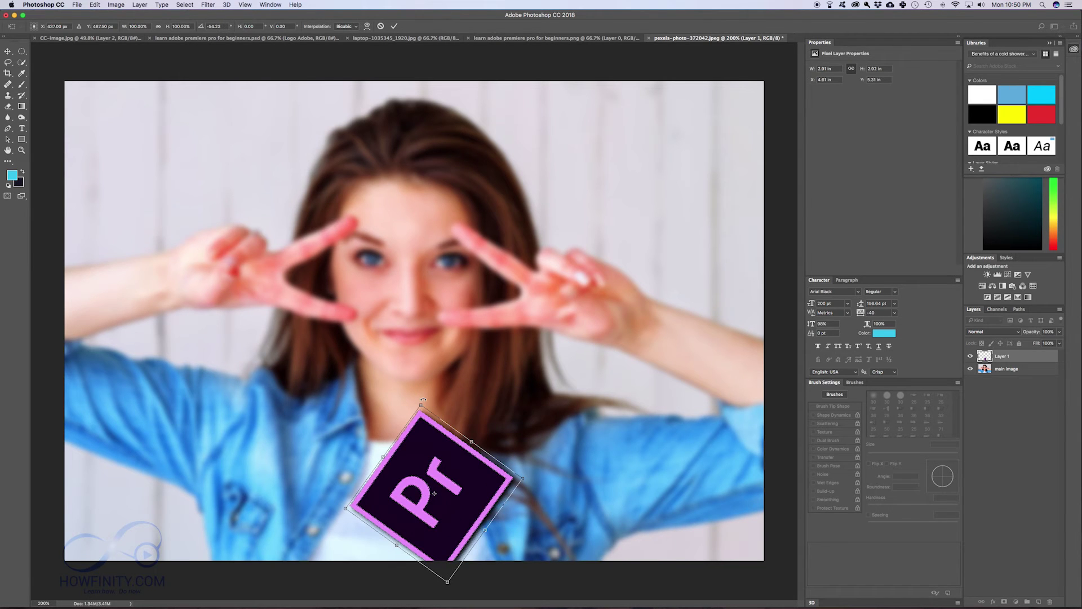
{"action": "key", "text": "super+z"}
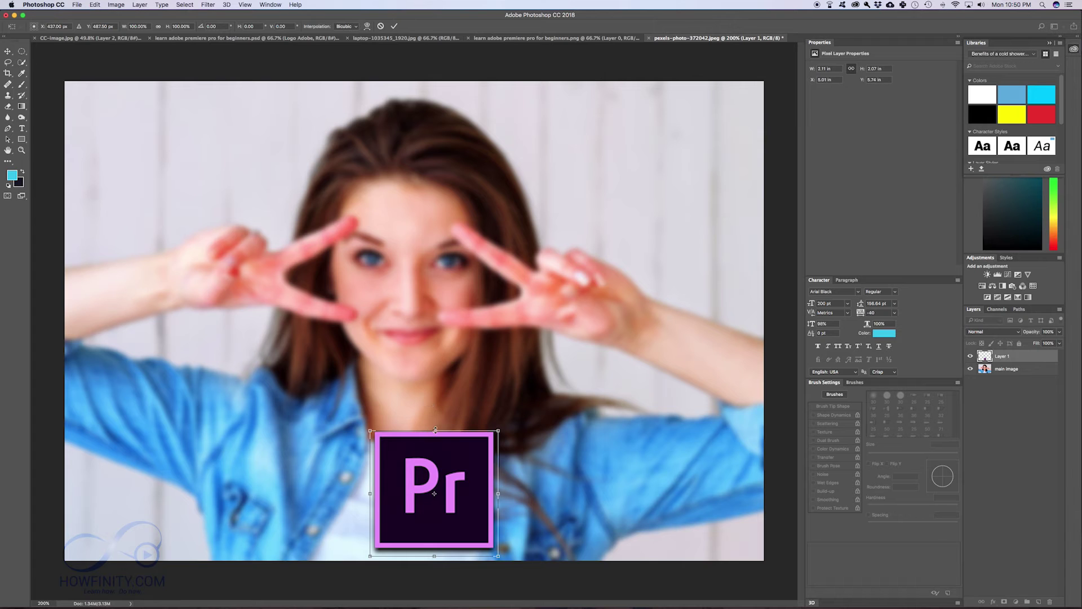
{"action": "left_click_drag", "start_coordinate": [435, 429], "coordinate": [434, 478]}
{"action": "key", "text": "super+z"}
{"action": "left_click_drag", "start_coordinate": [367, 493], "coordinate": [286, 493]}
{"action": "key", "text": "super+z"}
{"action": "mouse_move", "coordinate": [371, 431]}
{"action": "left_mouse_down"}
{"action": "mouse_move", "coordinate": [333, 390]}
{"action": "mouse_move", "coordinate": [217, 357]}
{"action": "mouse_move", "coordinate": [210, 327]}
{"action": "mouse_move", "coordinate": [250, 422]}
{"action": "mouse_move", "coordinate": [356, 405]}
{"action": "mouse_move", "coordinate": [314, 390]}
{"action": "mouse_move", "coordinate": [369, 430]}
{"action": "mouse_move", "coordinate": [400, 421]}
{"action": "mouse_move", "coordinate": [384, 421]}
{"action": "left_mouse_up"}
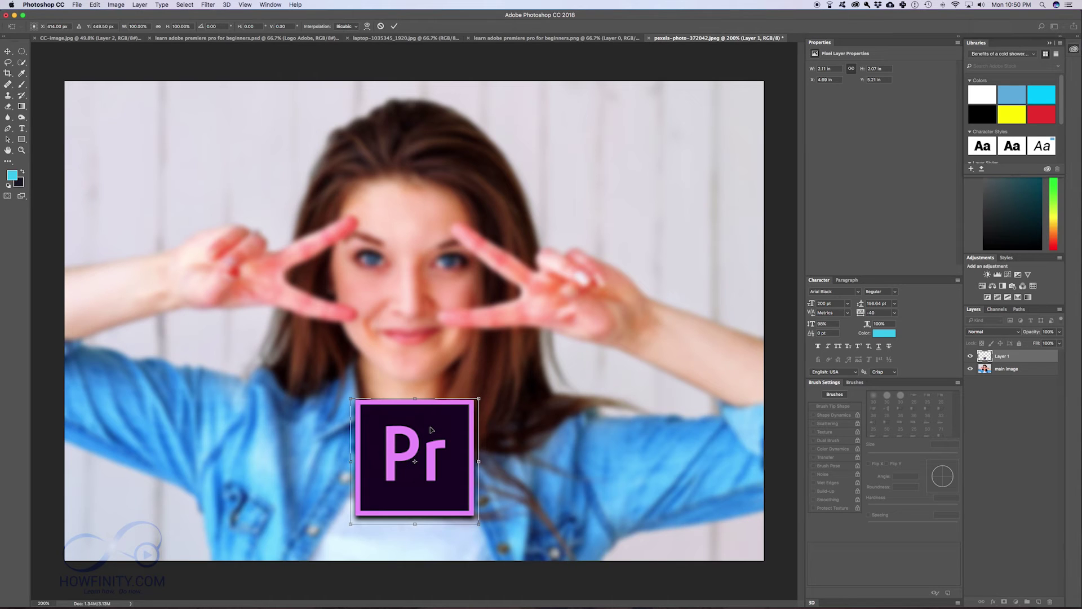
{"action": "left_click", "coordinate": [393, 27]}
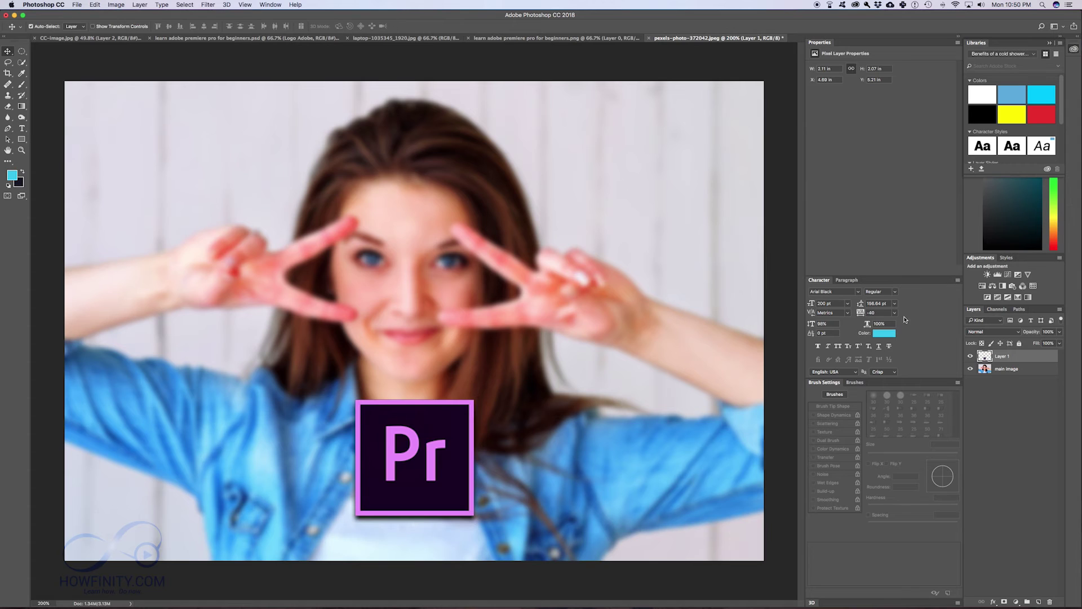
Enlarge the portrait layer to 11.60 × 8.14 in with Free Transform.
{"action": "left_click", "coordinate": [1012, 369]}
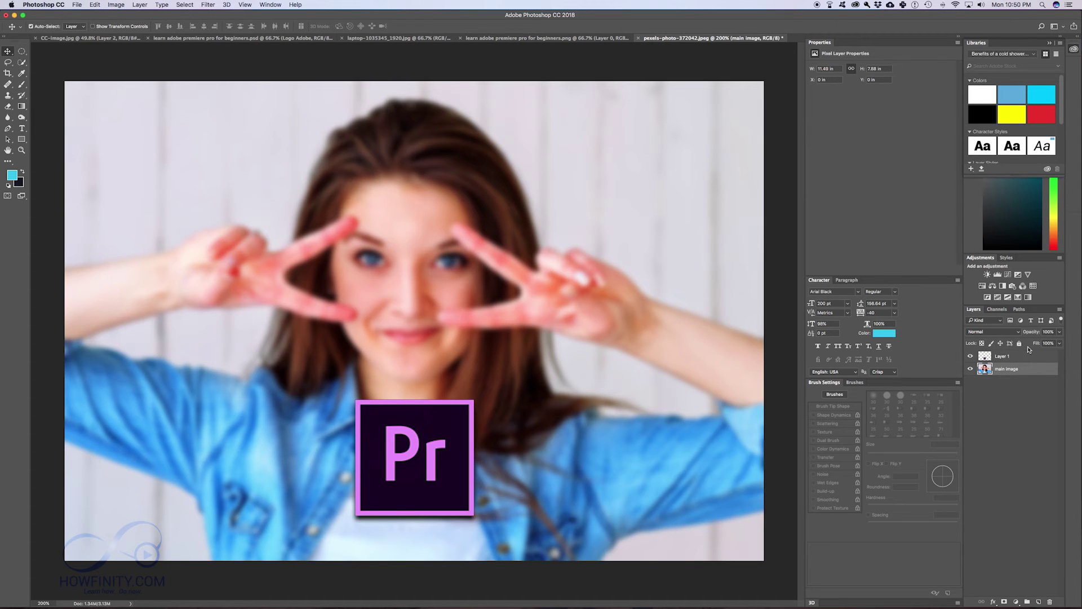
{"action": "key", "text": "super+t"}
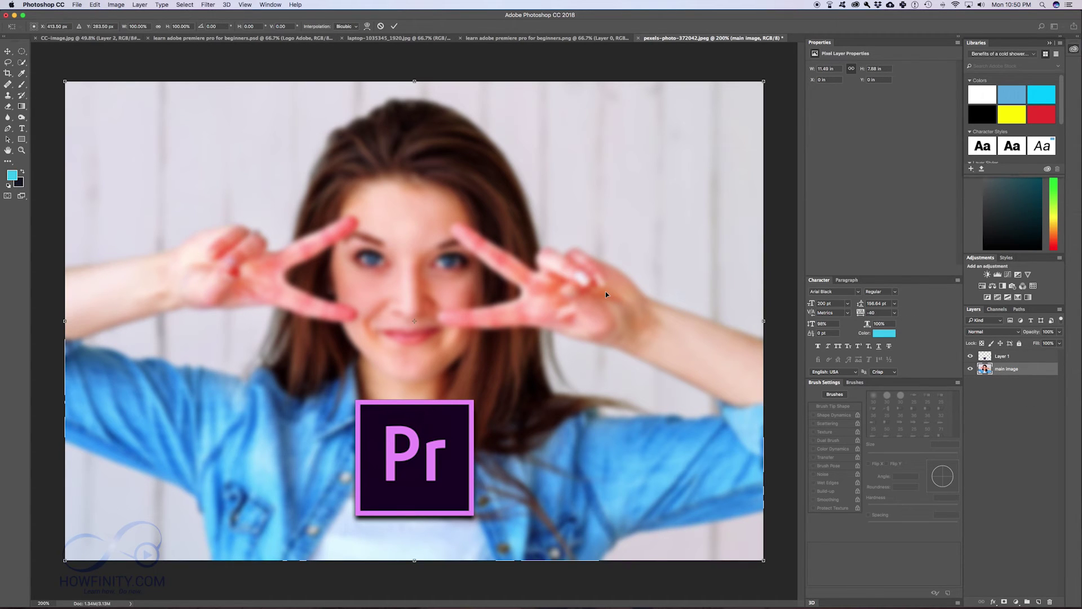
{"action": "left_click_drag", "start_coordinate": [762, 80], "coordinate": [798, 100]}
{"action": "key", "text": "Return"}
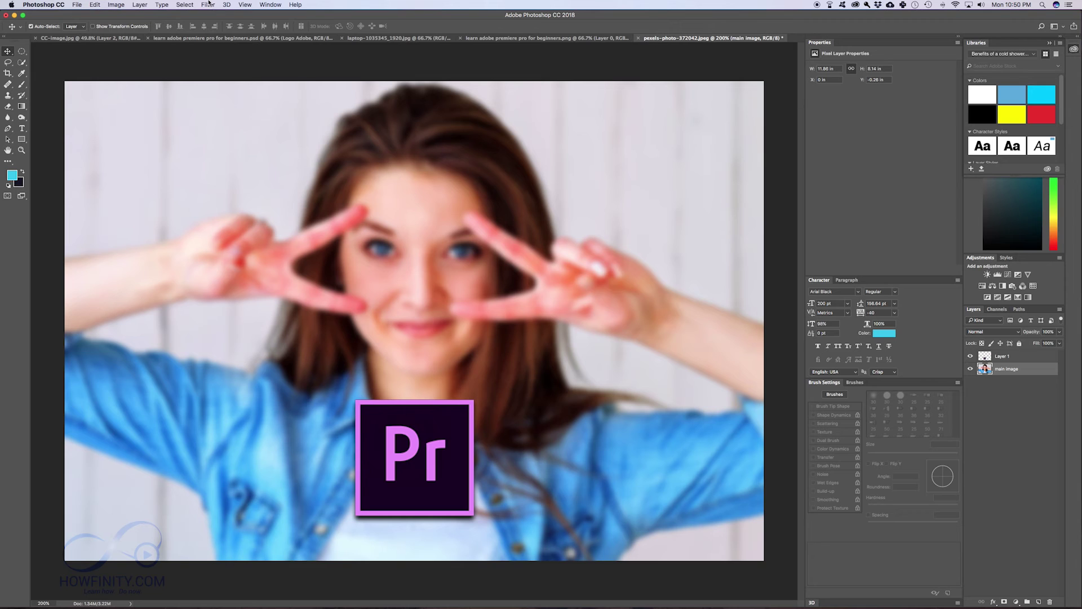
{"action": "left_click", "coordinate": [207, 4]}
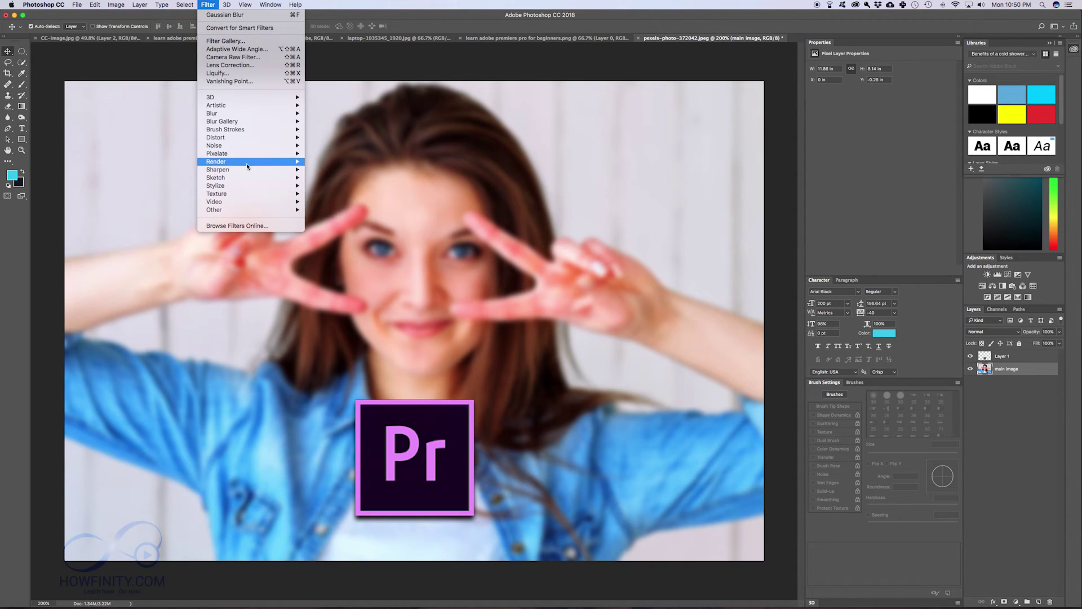
Apply Filter > Pixelate > Crystallize to the portrait, then undo it.
{"action": "mouse_move", "coordinate": [241, 189]}
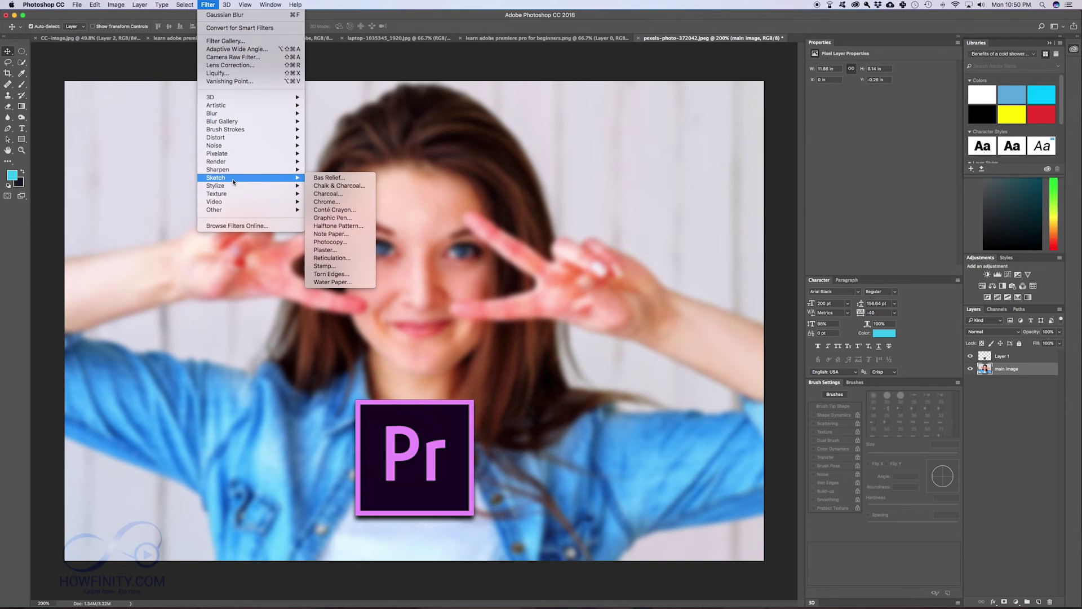
{"action": "mouse_move", "coordinate": [226, 155]}
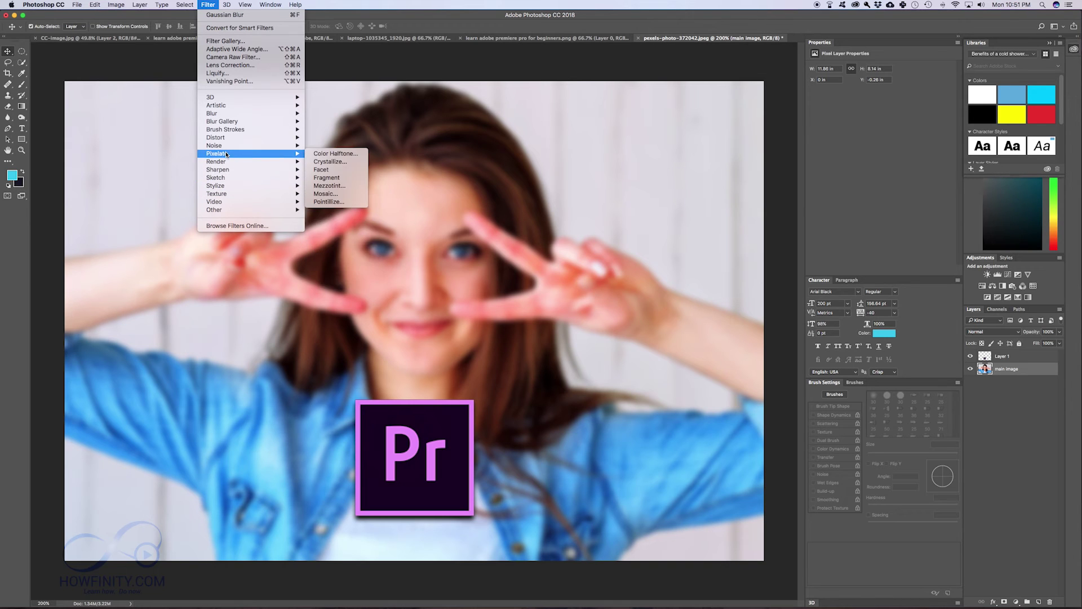
{"action": "left_click", "coordinate": [335, 162]}
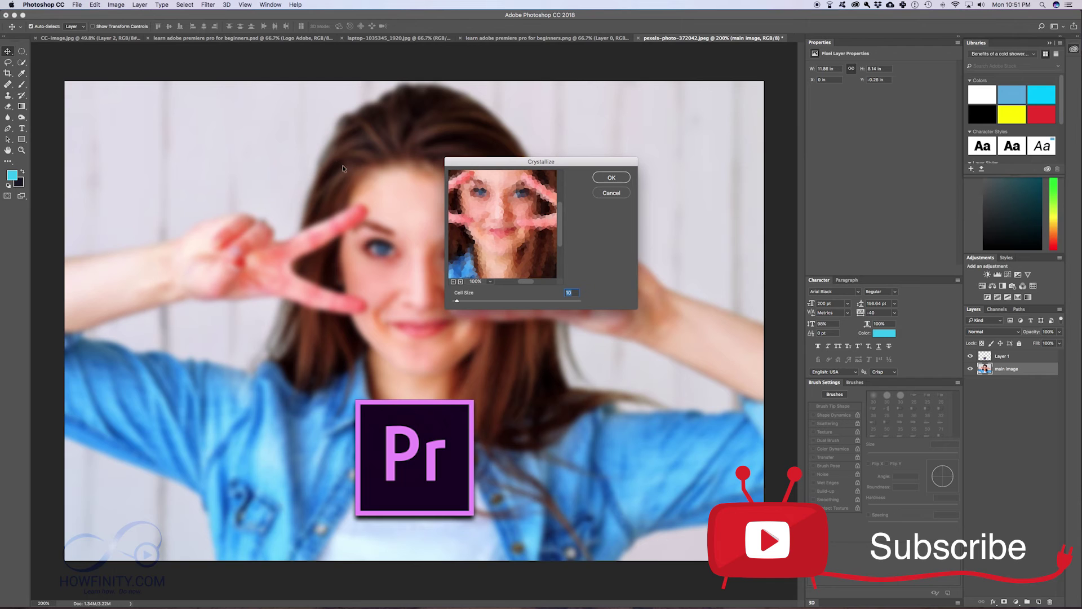
{"action": "left_click", "coordinate": [611, 178]}
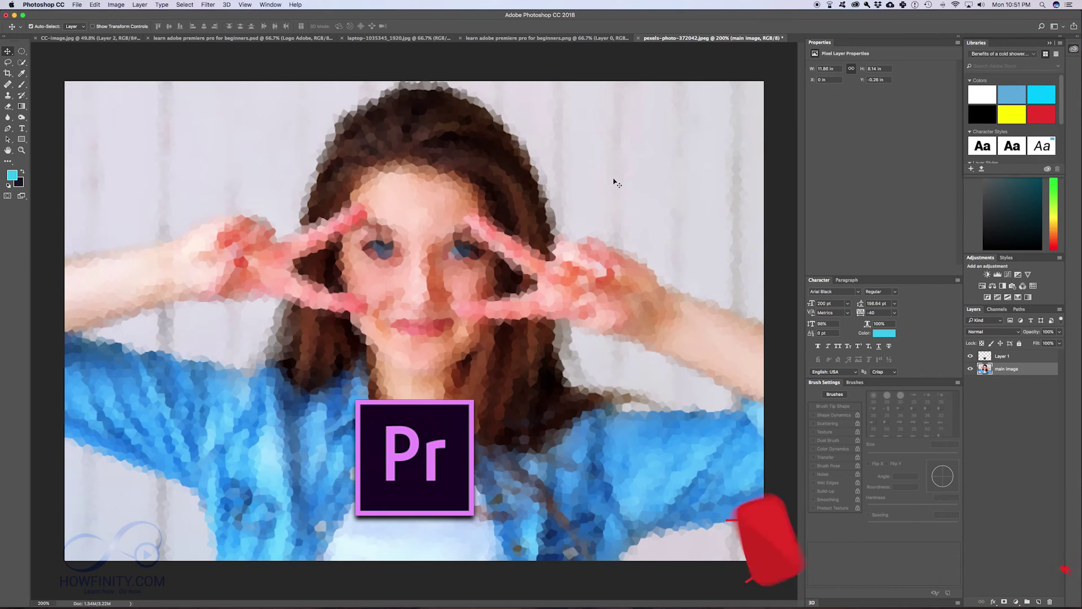
{"action": "key", "text": "super+z"}
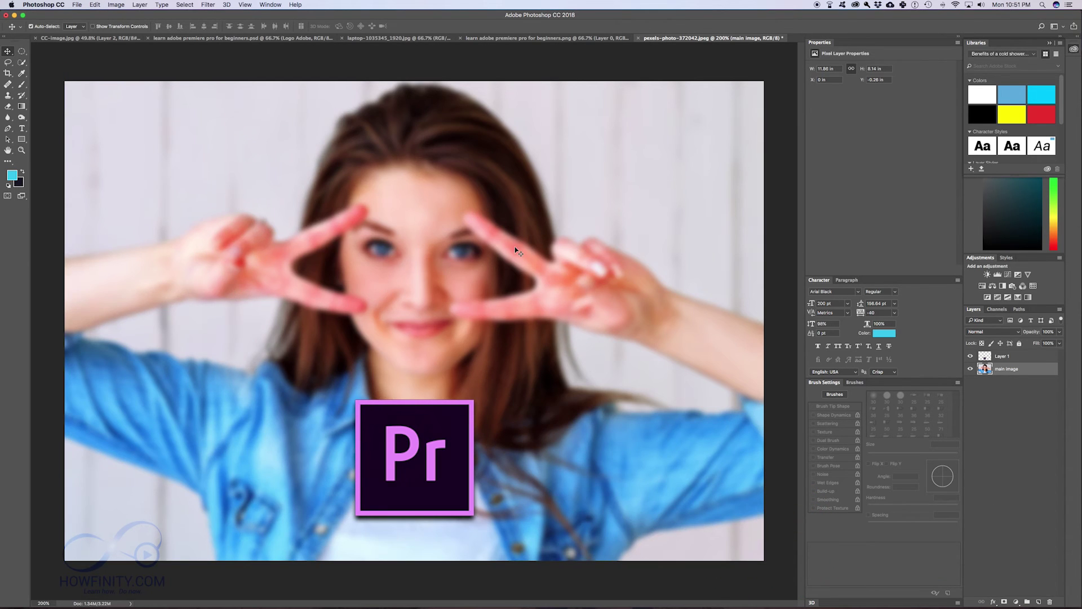
{"action": "left_click", "coordinate": [208, 5]}
{"action": "mouse_move", "coordinate": [247, 98]}
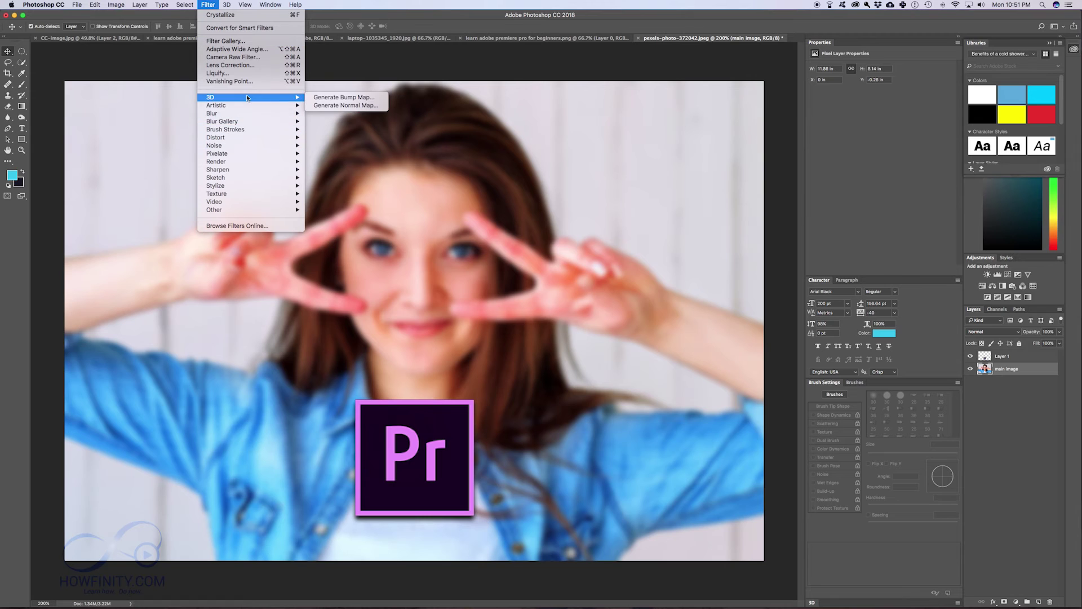
Open Liquify and push the face toward the centre, then undo the warp.
{"action": "left_click", "coordinate": [223, 74]}
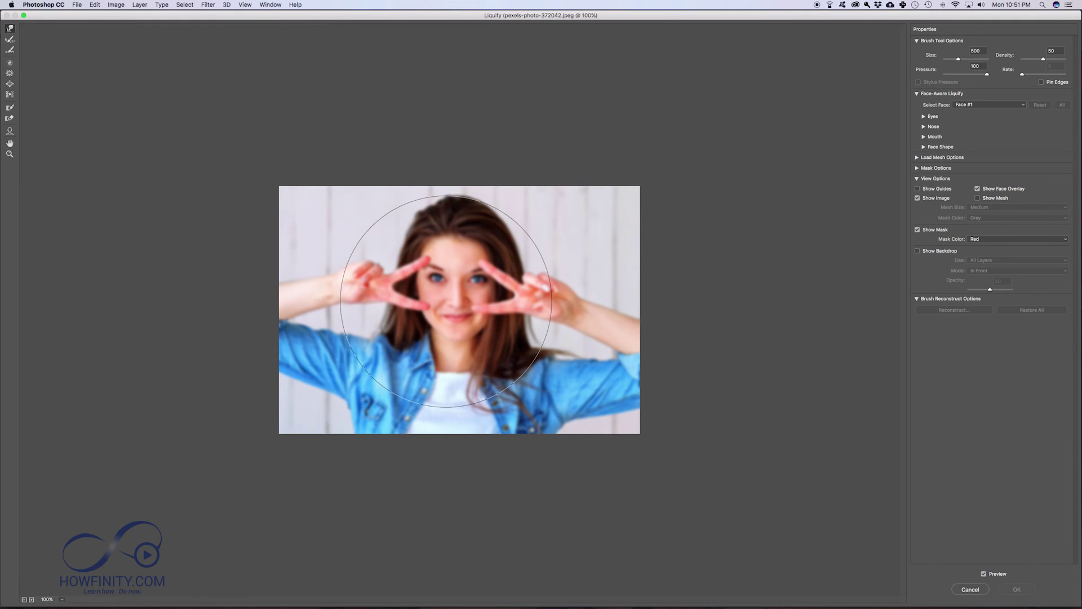
{"action": "mouse_move", "coordinate": [379, 261]}
{"action": "left_mouse_down"}
{"action": "mouse_move", "coordinate": [484, 322]}
{"action": "mouse_move", "coordinate": [438, 270]}
{"action": "mouse_move", "coordinate": [402, 261]}
{"action": "mouse_move", "coordinate": [458, 303]}
{"action": "left_mouse_up"}
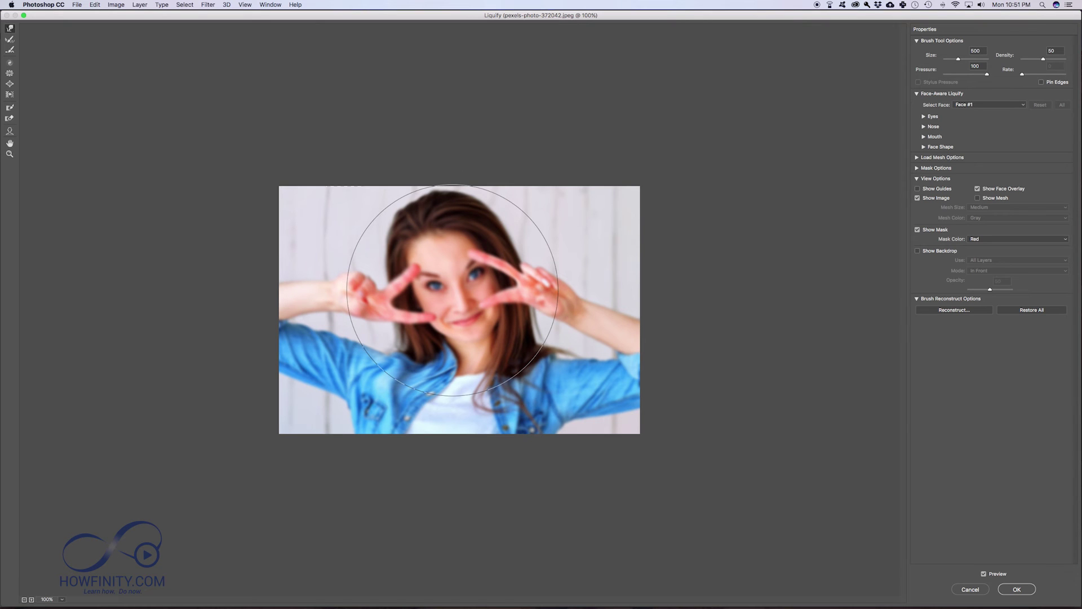
{"action": "key", "text": "super+z"}
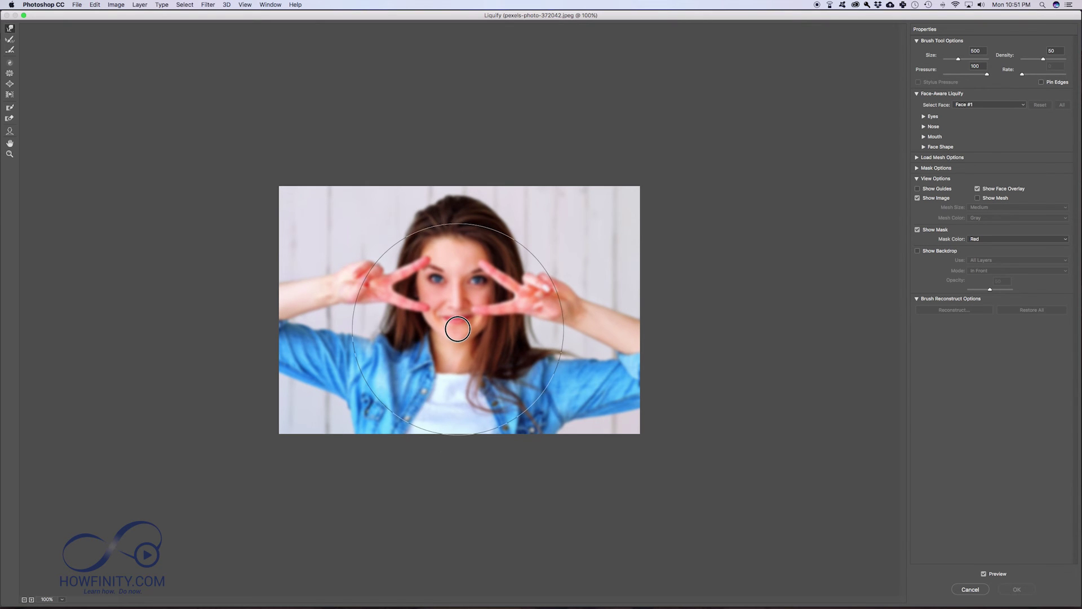
{"action": "key", "text": "super+z"}
{"action": "key", "text": "super+z"}
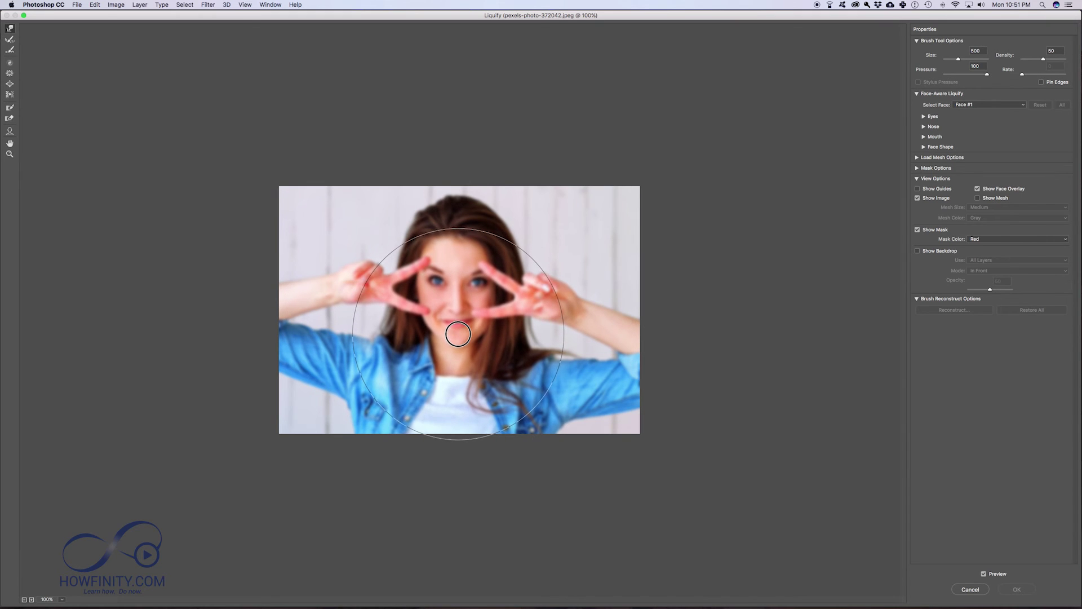
Lift the mouth corners into a smile with a size-42 Forward Warp brush and apply Liquify.
{"action": "left_click_drag", "start_coordinate": [458, 334], "coordinate": [455, 323]}
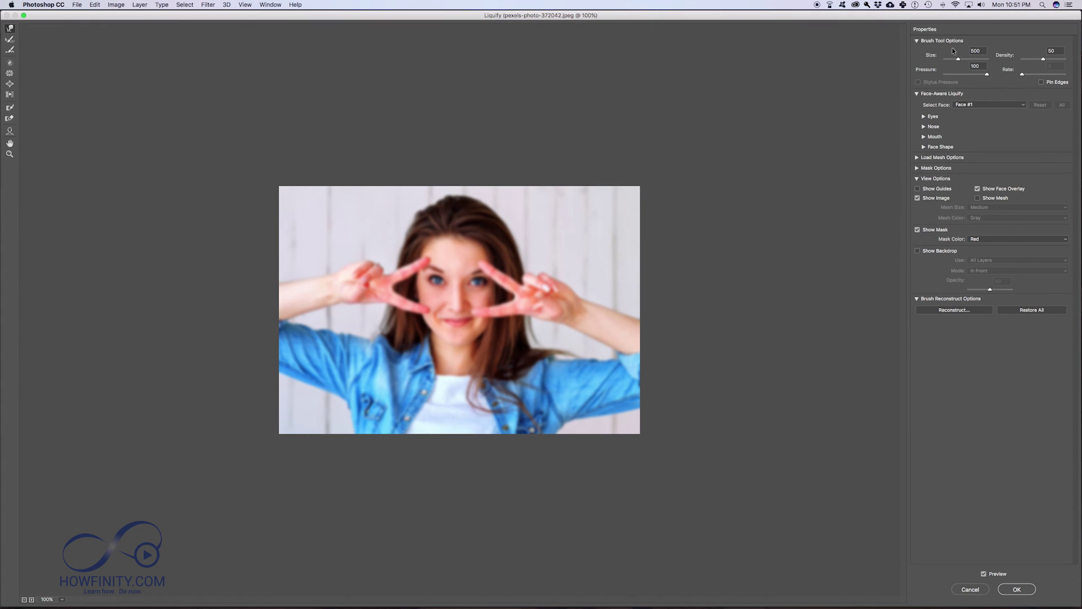
{"action": "left_click_drag", "start_coordinate": [955, 59], "coordinate": [951, 61]}
{"action": "left_click", "coordinate": [1022, 594]}
{"action": "left_click", "coordinate": [210, 5]}
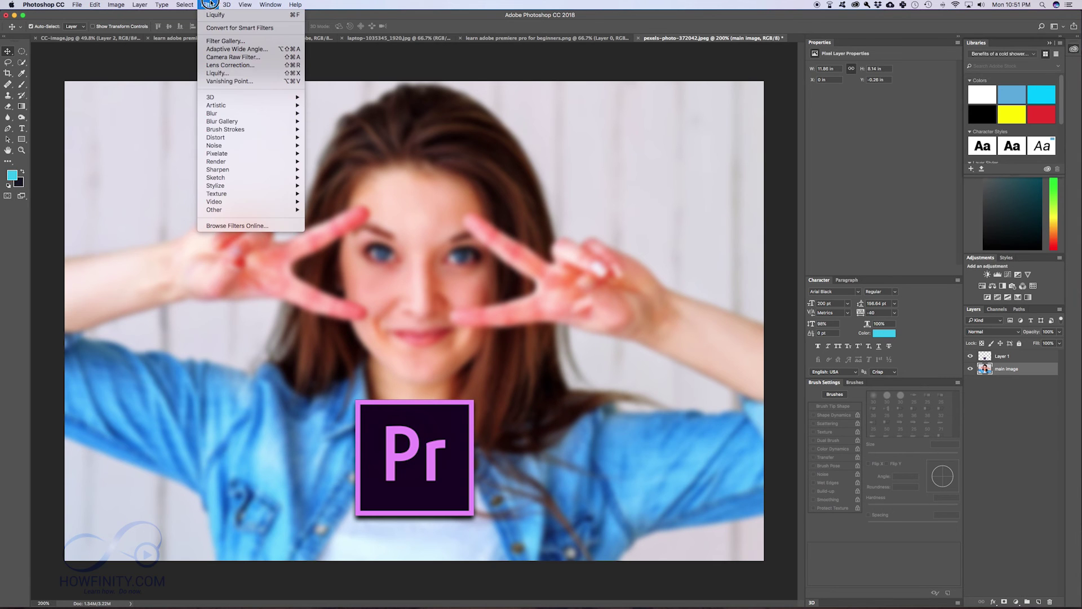
{"action": "left_click", "coordinate": [221, 42]}
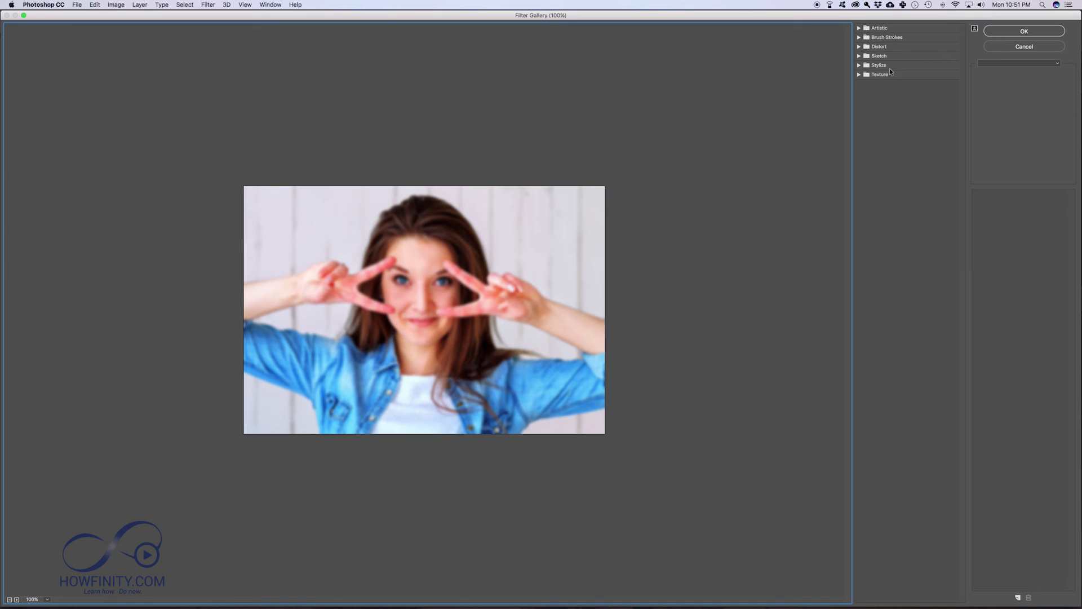
{"action": "left_click", "coordinate": [859, 28]}
{"action": "left_click", "coordinate": [867, 42]}
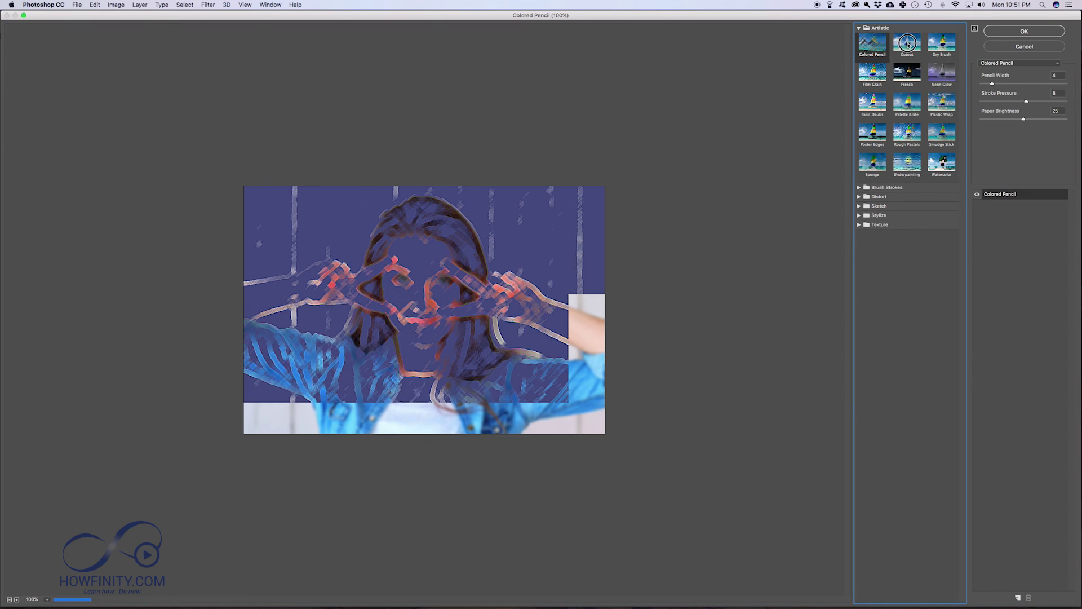
{"action": "left_click", "coordinate": [859, 29]}
{"action": "left_click", "coordinate": [862, 38]}
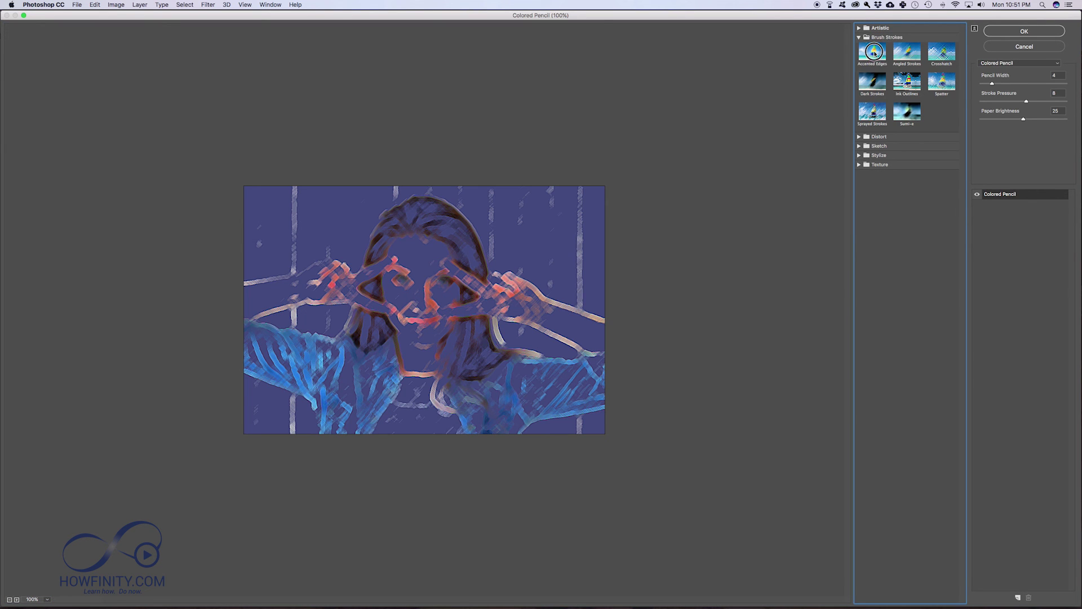
{"action": "left_click", "coordinate": [877, 53]}
{"action": "left_click", "coordinate": [906, 52]}
{"action": "left_click", "coordinate": [859, 37]}
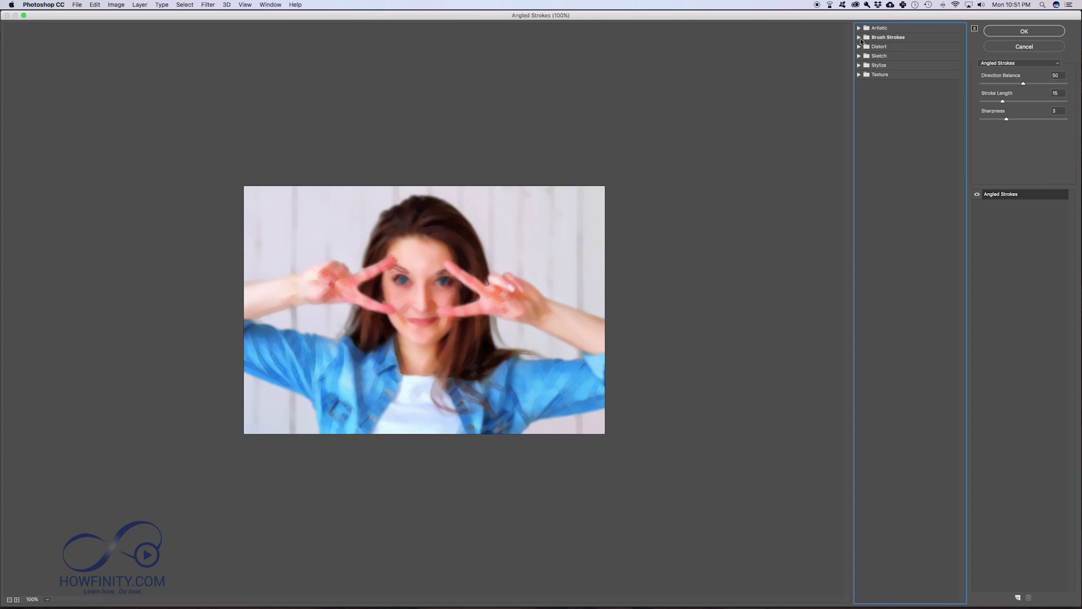
{"action": "left_click", "coordinate": [859, 47]}
{"action": "left_click", "coordinate": [908, 63]}
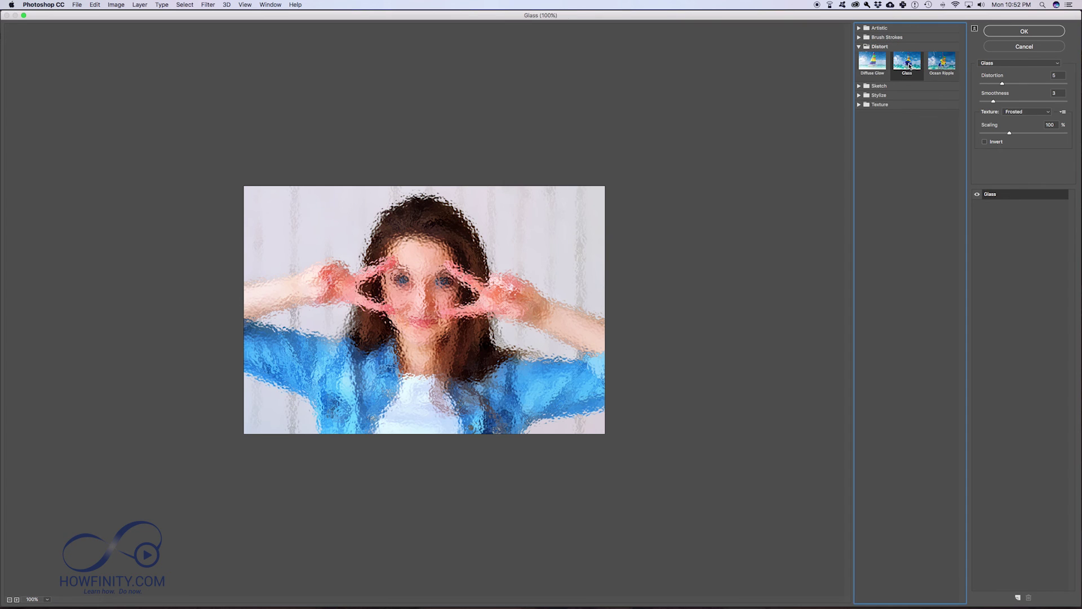
{"action": "left_click", "coordinate": [859, 47]}
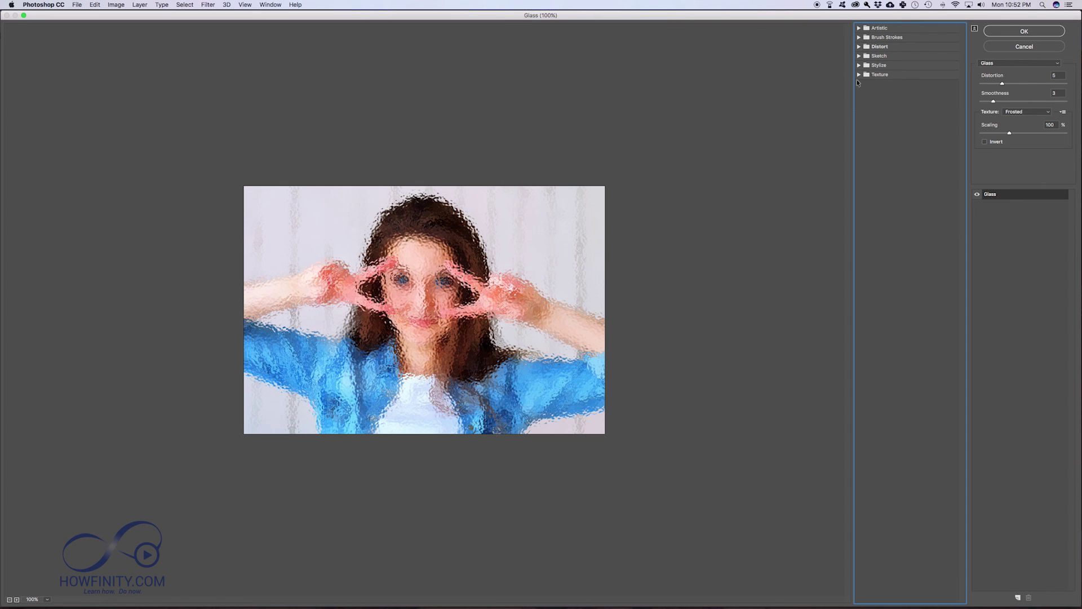
{"action": "left_click", "coordinate": [859, 74]}
{"action": "left_click", "coordinate": [873, 118]}
{"action": "left_click", "coordinate": [907, 119]}
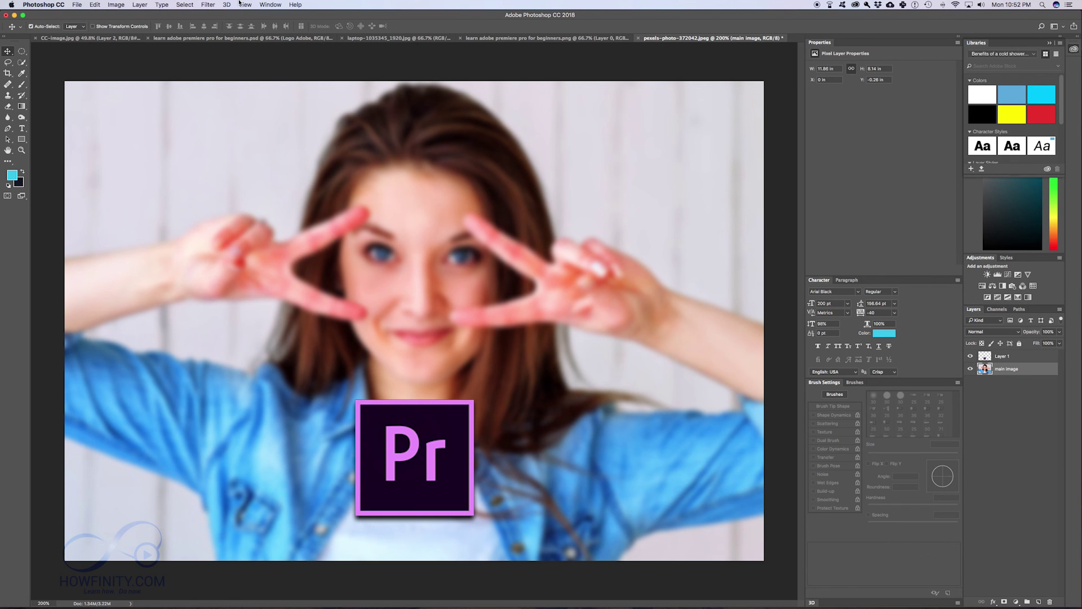
Check the Filter menu's Sharpen options without applying any, then select the Pr logo Layer 1.
{"action": "left_click", "coordinate": [205, 4]}
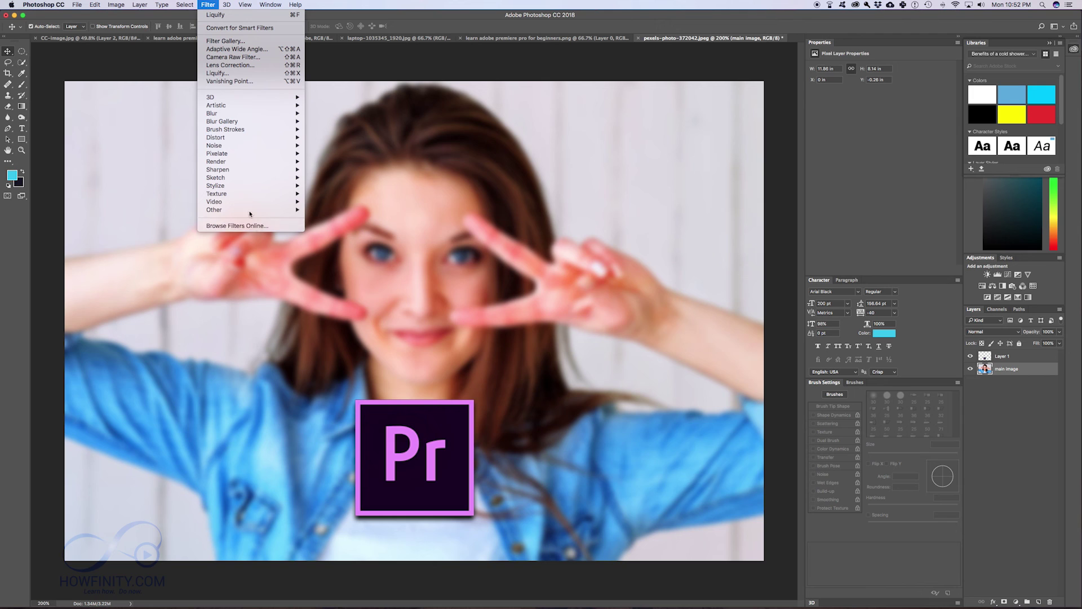
{"action": "mouse_move", "coordinate": [271, 172]}
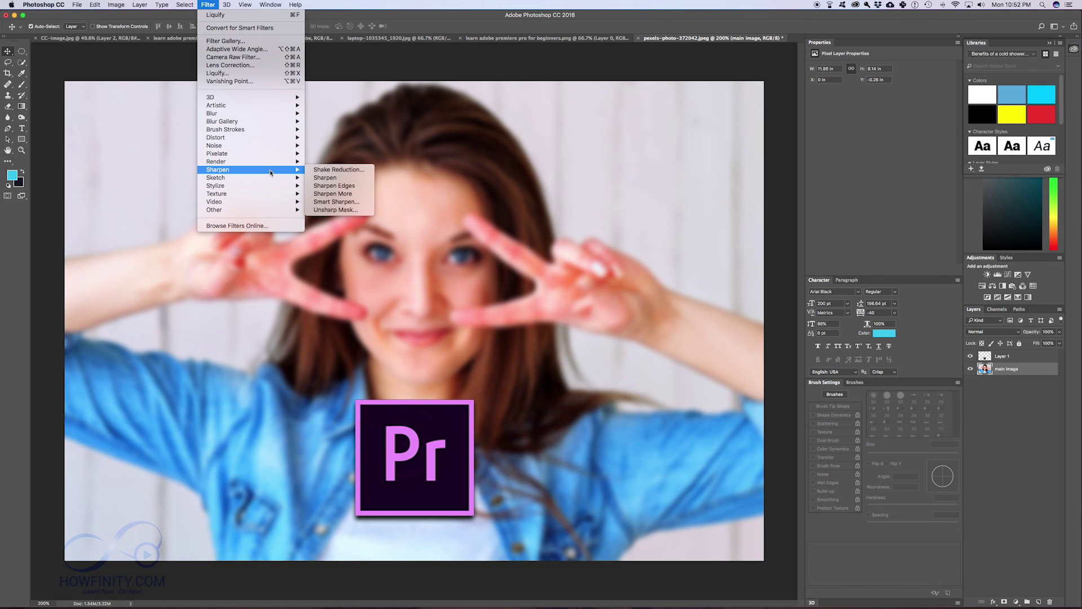
{"action": "left_click", "coordinate": [405, 143]}
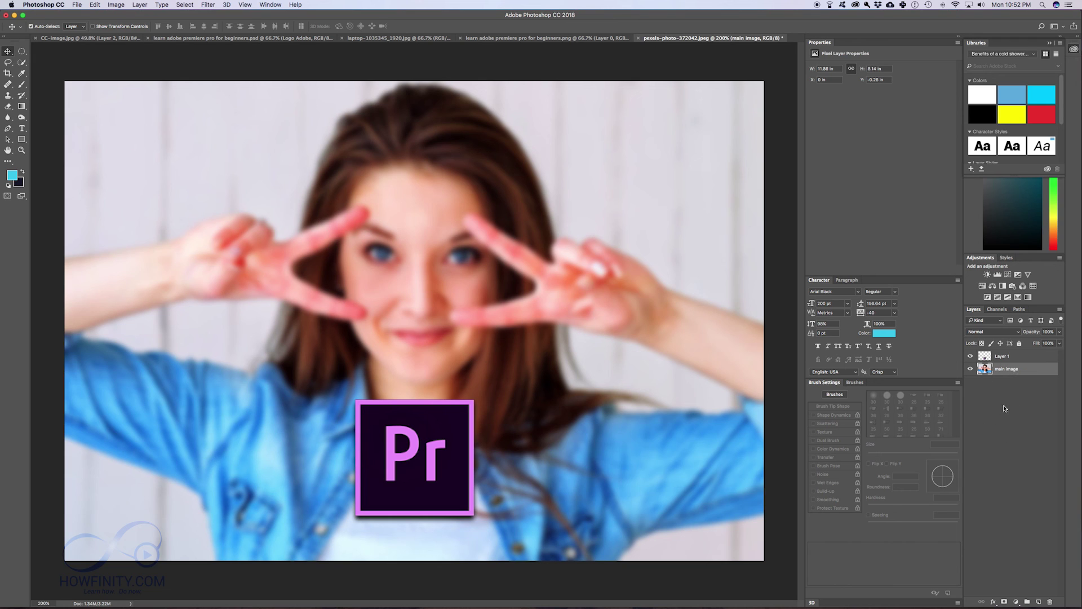
{"action": "left_click", "coordinate": [1013, 360]}
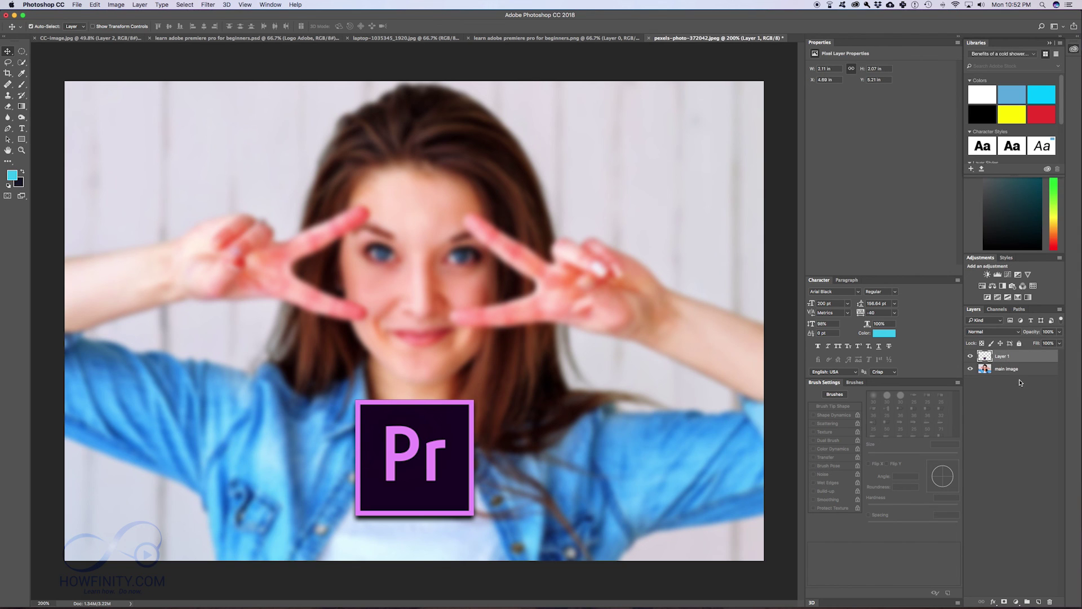